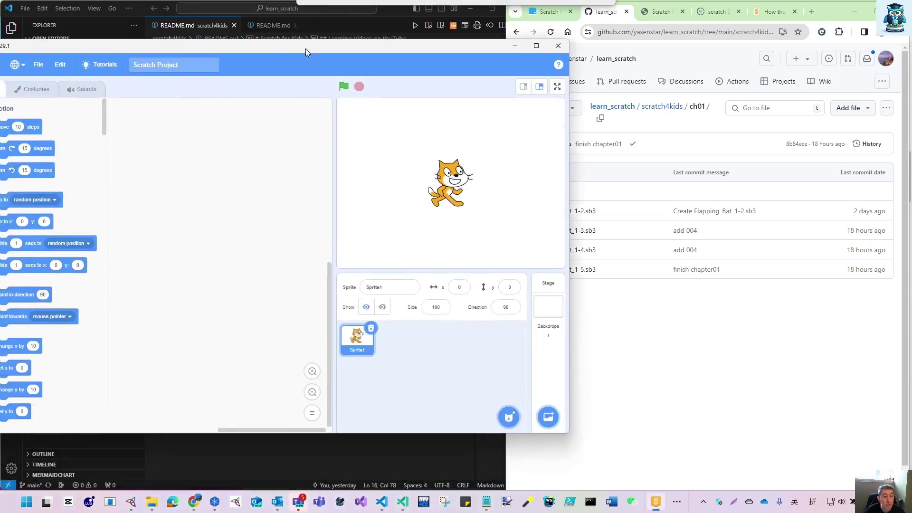
Fit the Scratch window beside the browser and show the Create Your Own Comics chapter in the online book.
drag(306, 49, 345, 11)
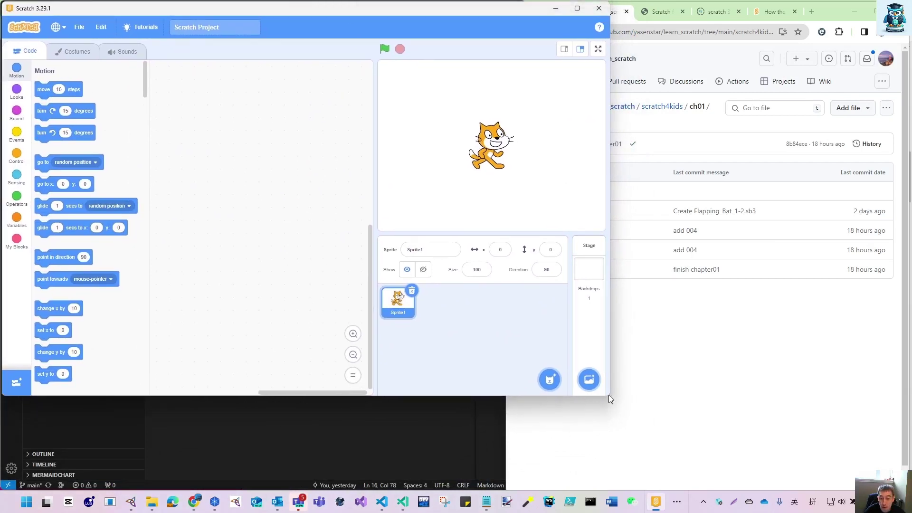
drag(608, 394, 503, 490)
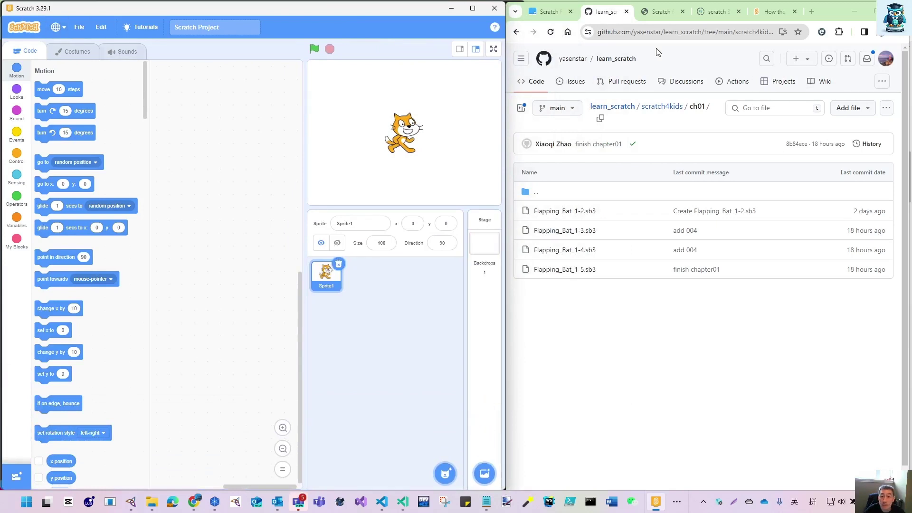
click(543, 14)
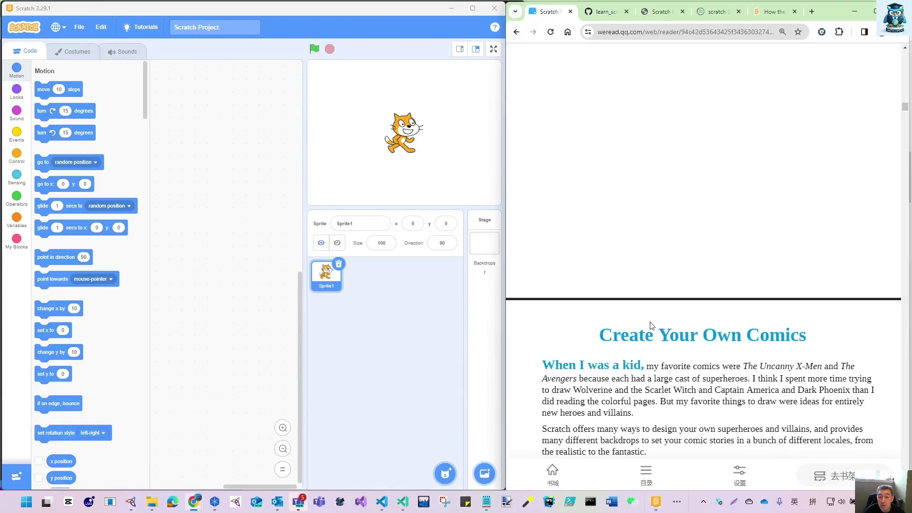
scroll(667, 332, down, 5)
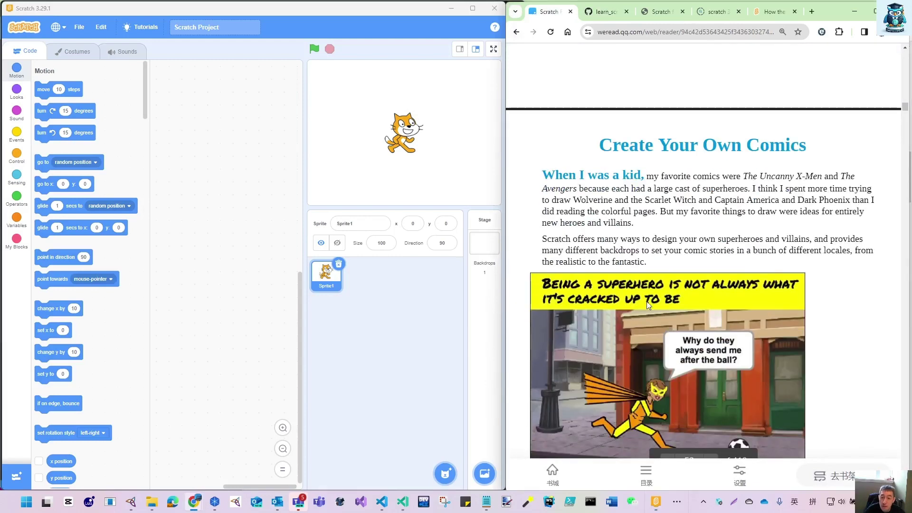
scroll(653, 304, down, 3)
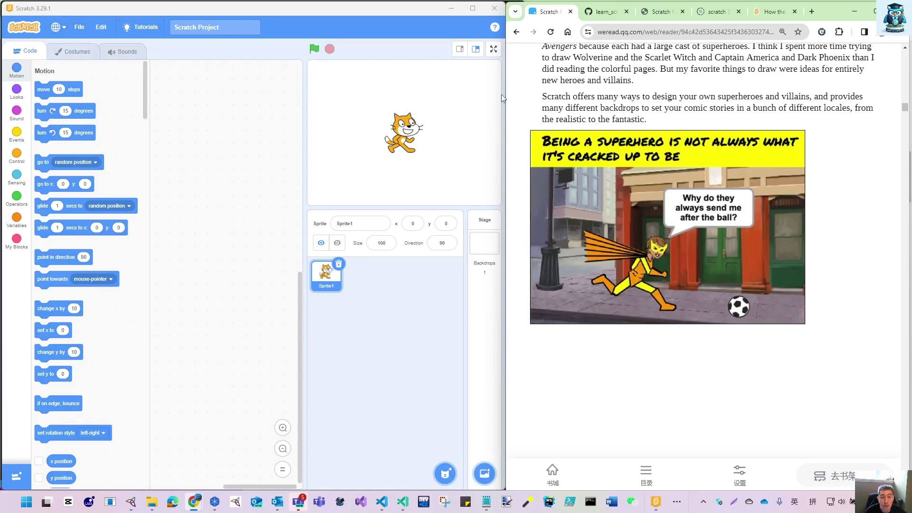
scroll(777, 144, up, 5)
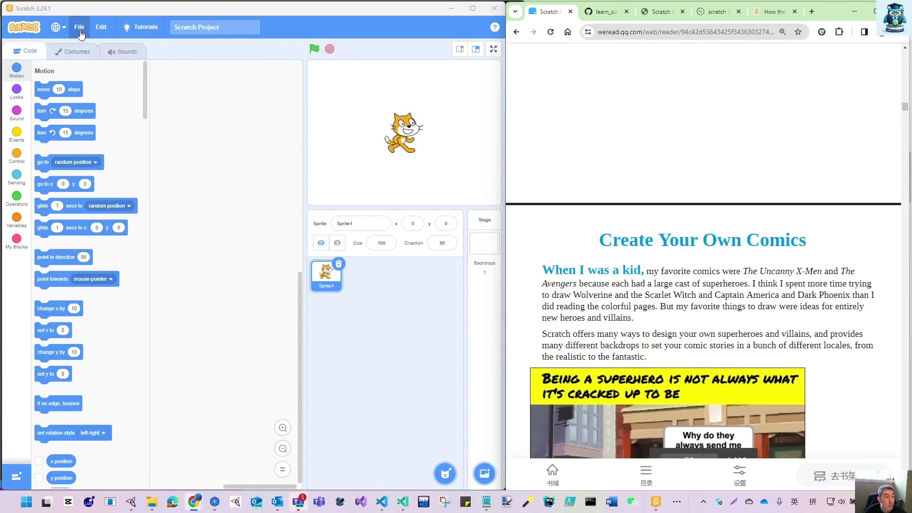
Save the project to the computer as Own_Comics_2-1 in the scratch4kids ch02 folder.
click(80, 34)
click(103, 84)
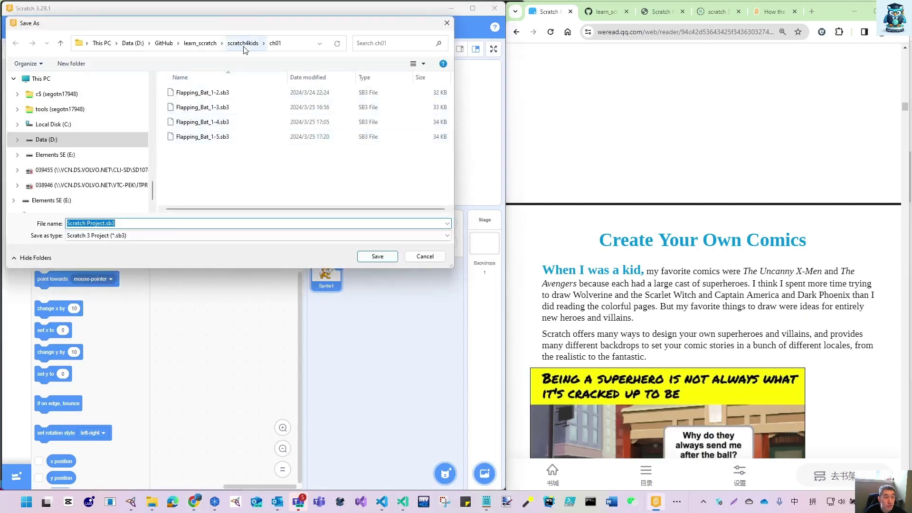
click(244, 44)
click(184, 109)
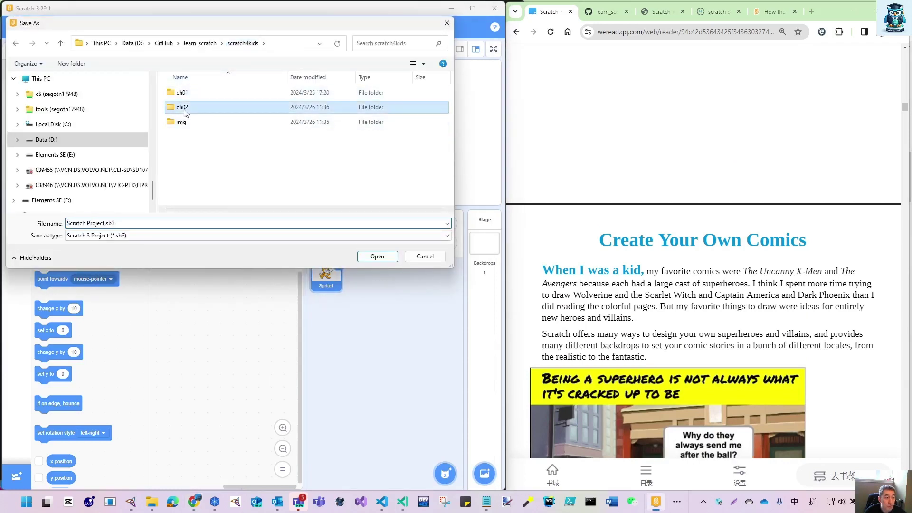
double_click(184, 110)
text(Own_Comics_2-)
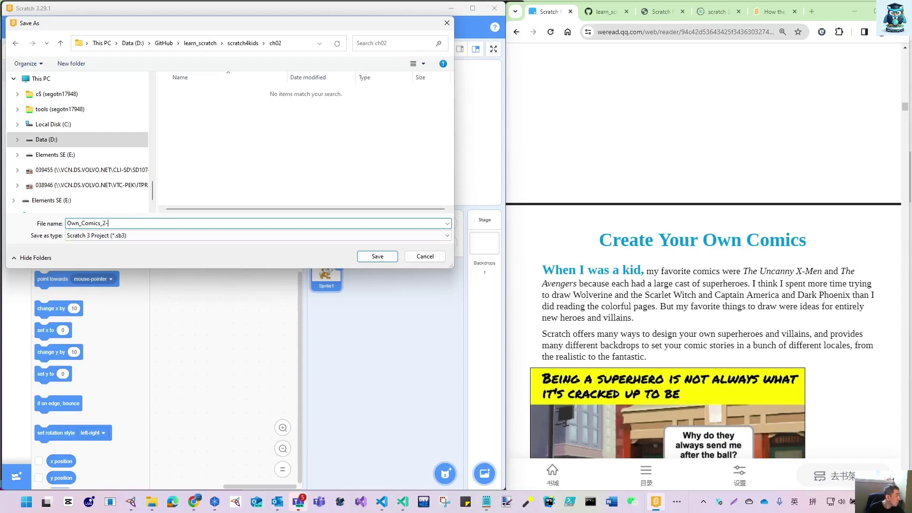
text(1)
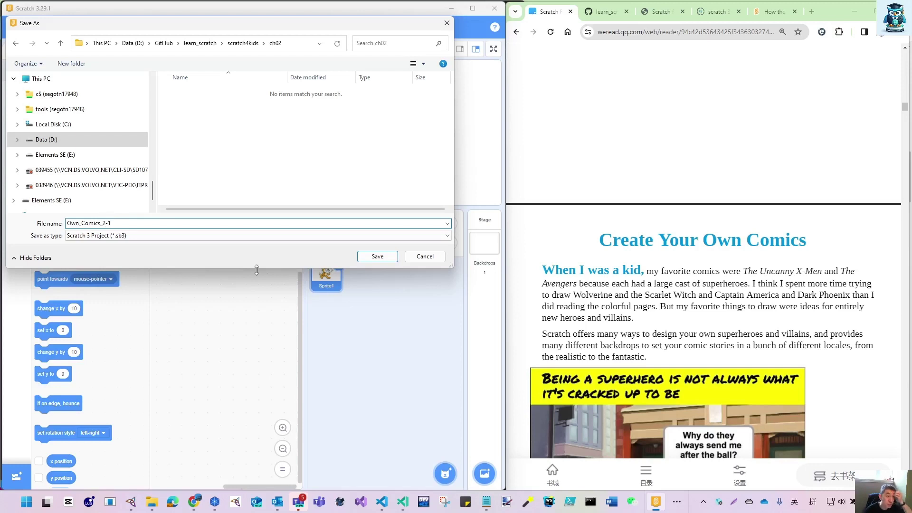
click(378, 256)
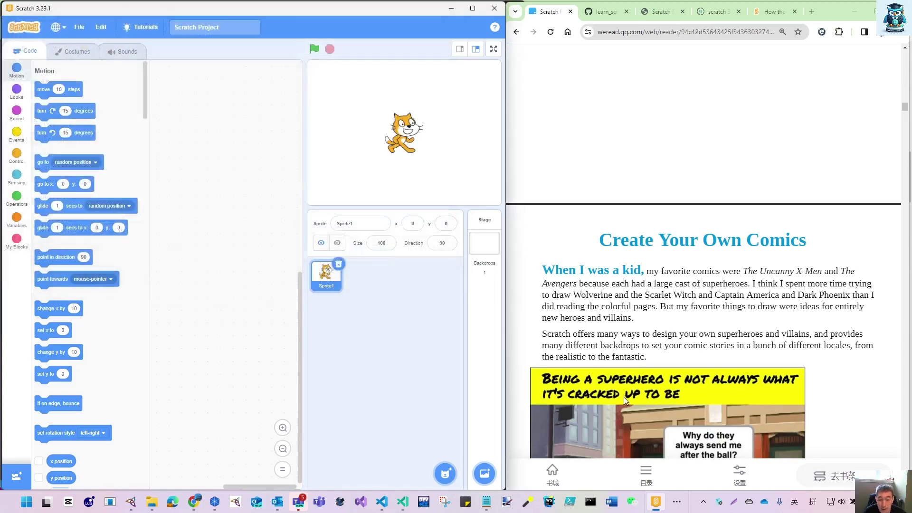
Check the book's superhero comic example and delete the default cat sprite from the project.
scroll(637, 377, down, 3)
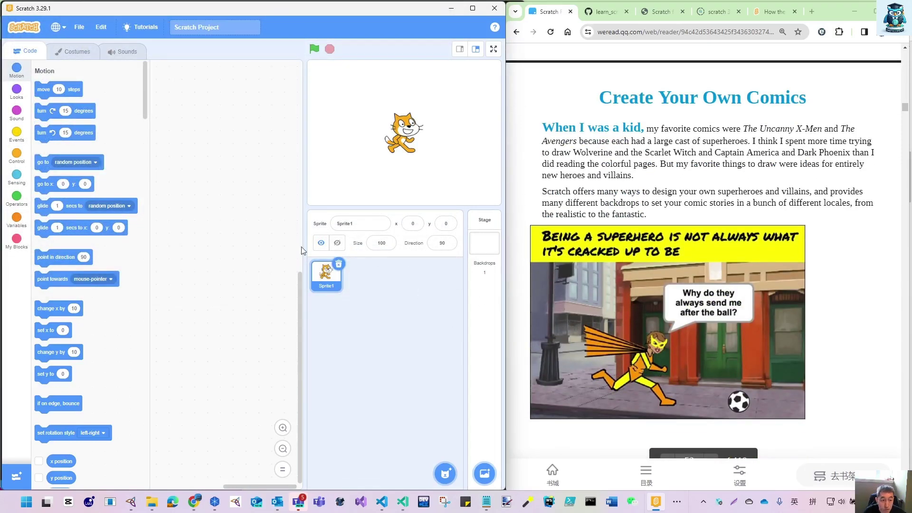
click(338, 264)
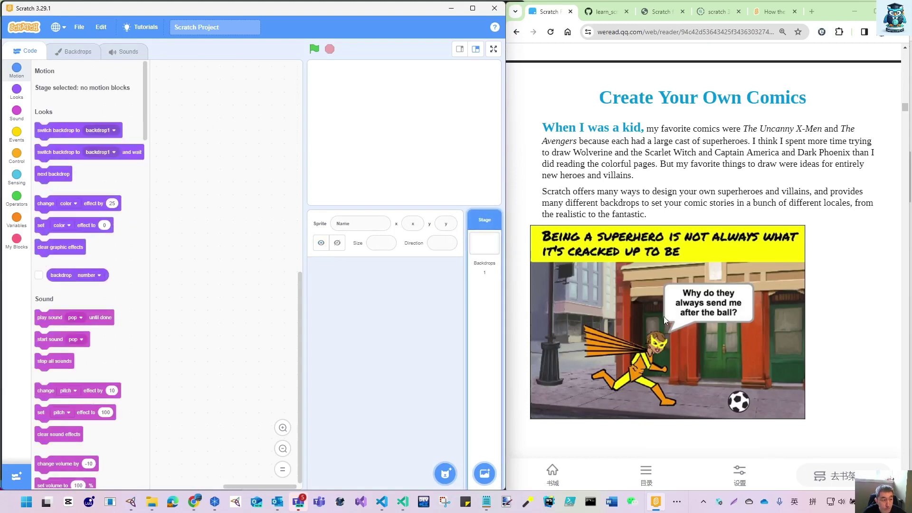
Read the book's instructions for creating a new project and choosing a character, trying the small stage layout meanwhile.
scroll(663, 316, down, 12)
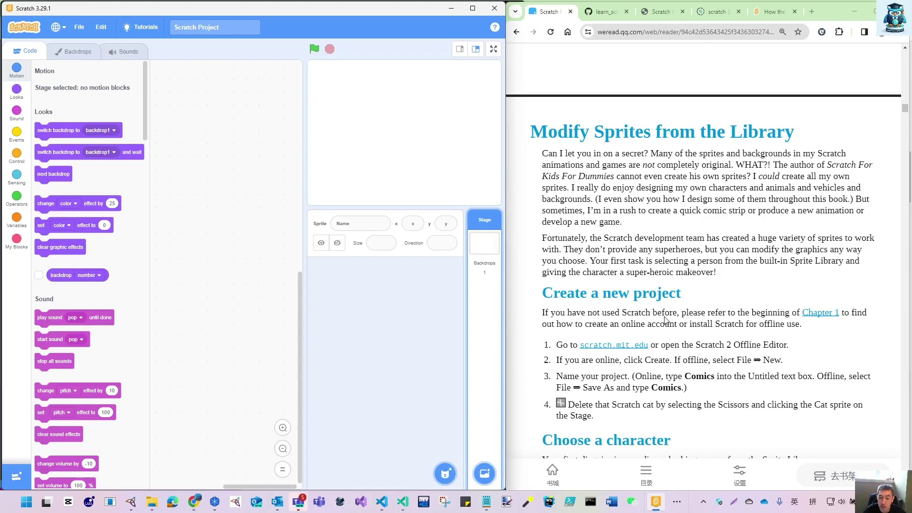
scroll(621, 322, down, 4)
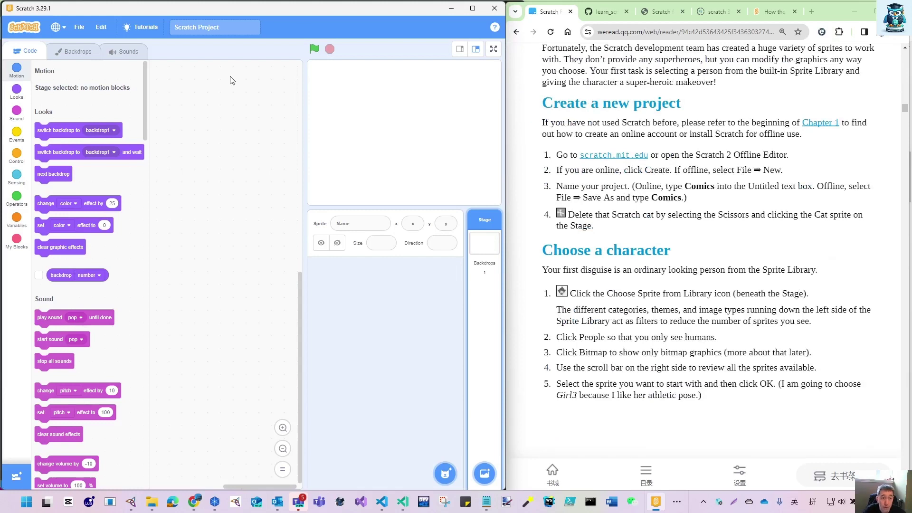
click(460, 50)
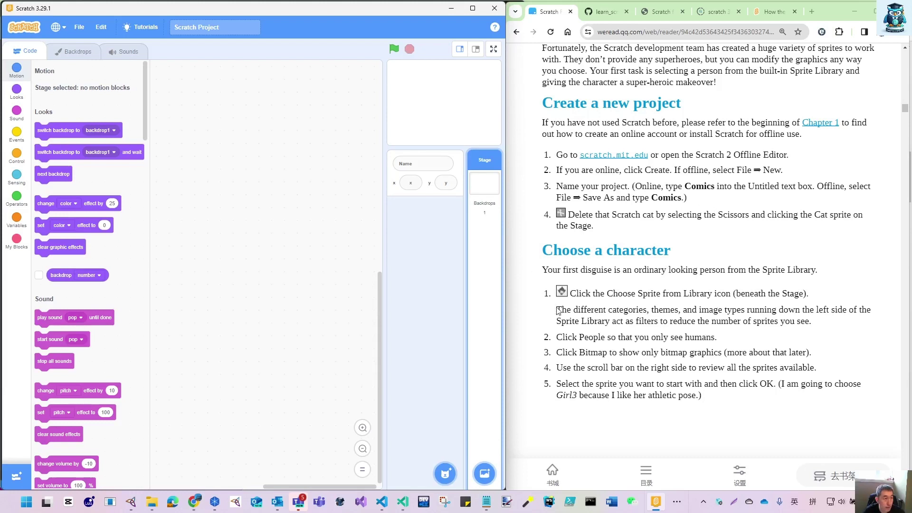
scroll(626, 309, down, 1)
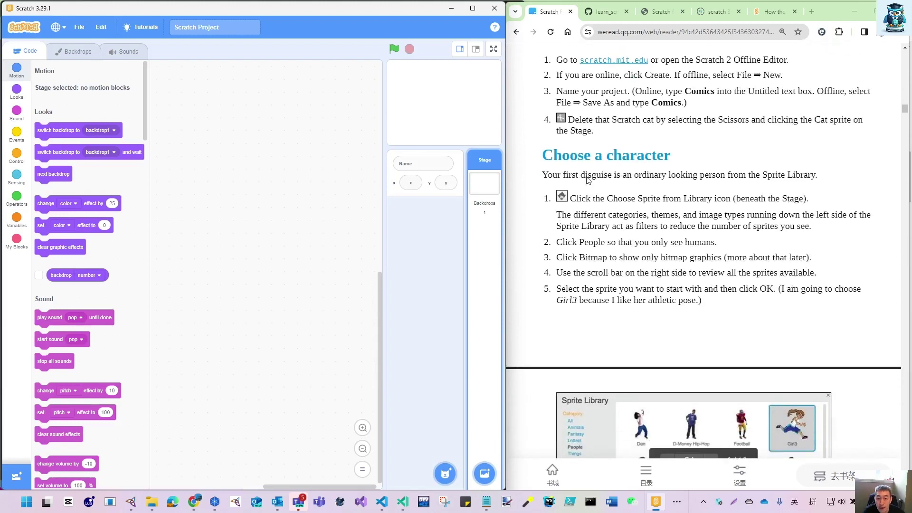
scroll(589, 178, down, 2)
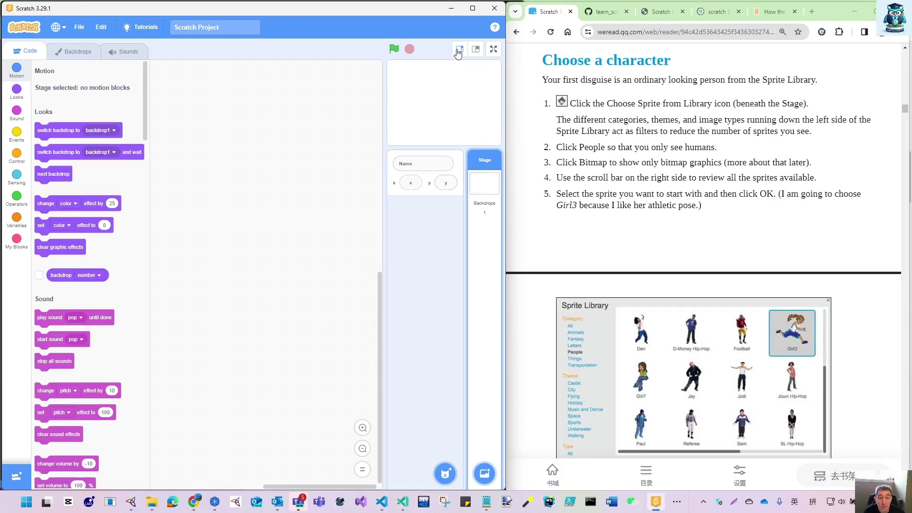
click(476, 49)
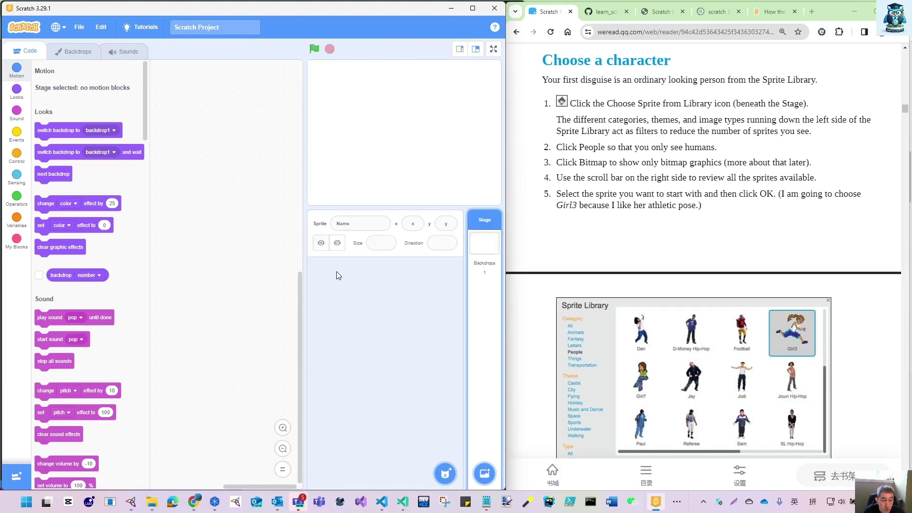
Add the running girl sprite Hannah from the People category of the sprite library.
mouse_move(444, 479)
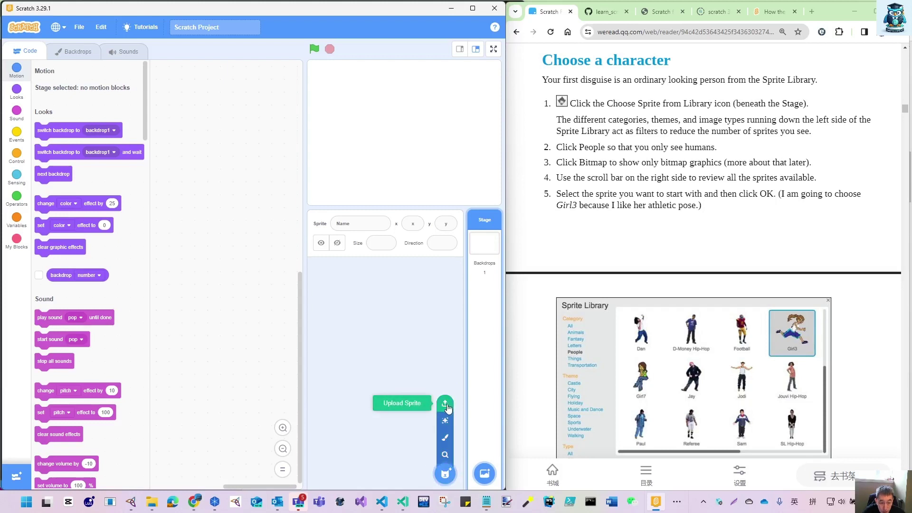
click(445, 455)
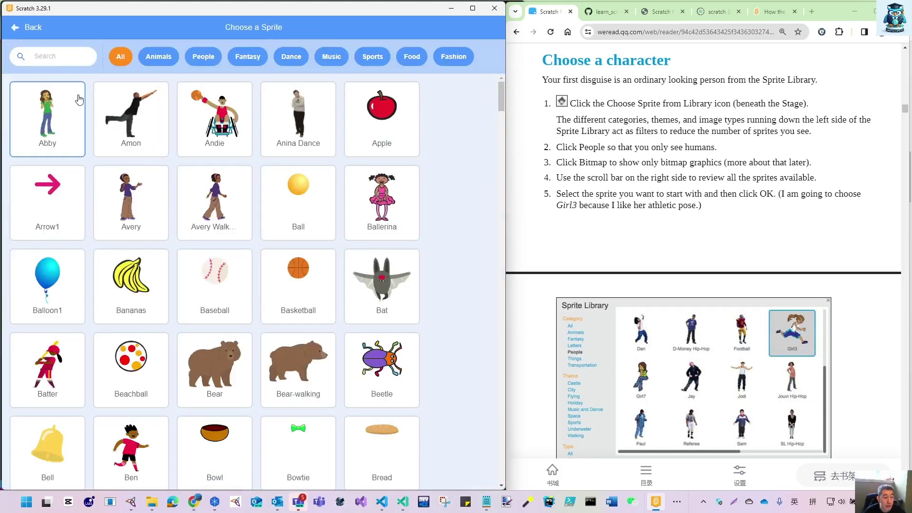
click(202, 58)
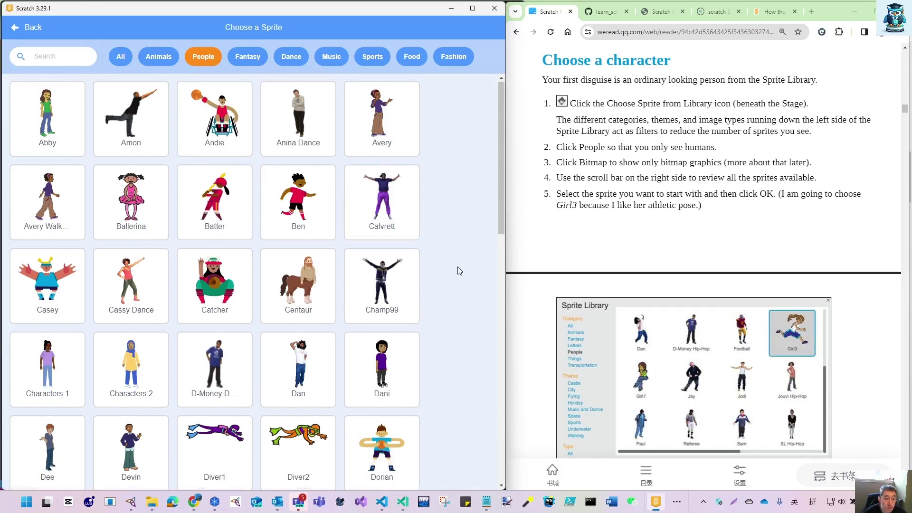
scroll(459, 270, down, 4)
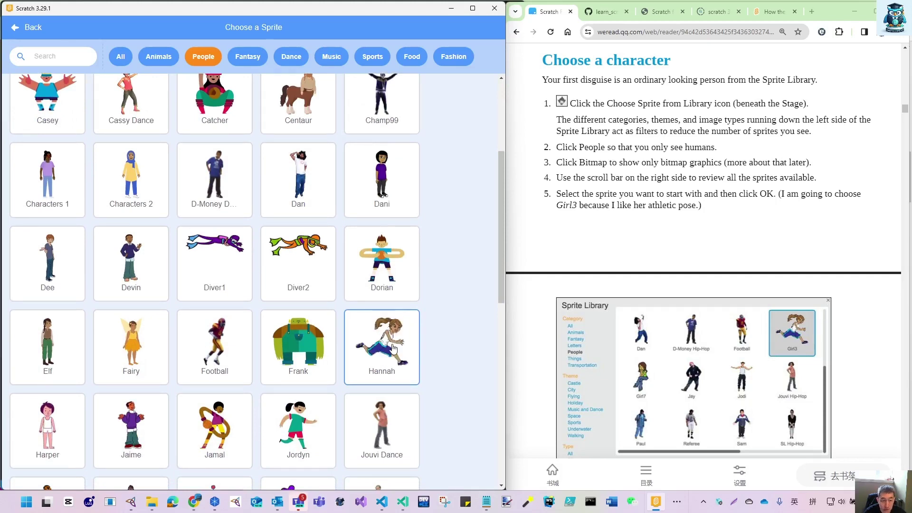
click(403, 361)
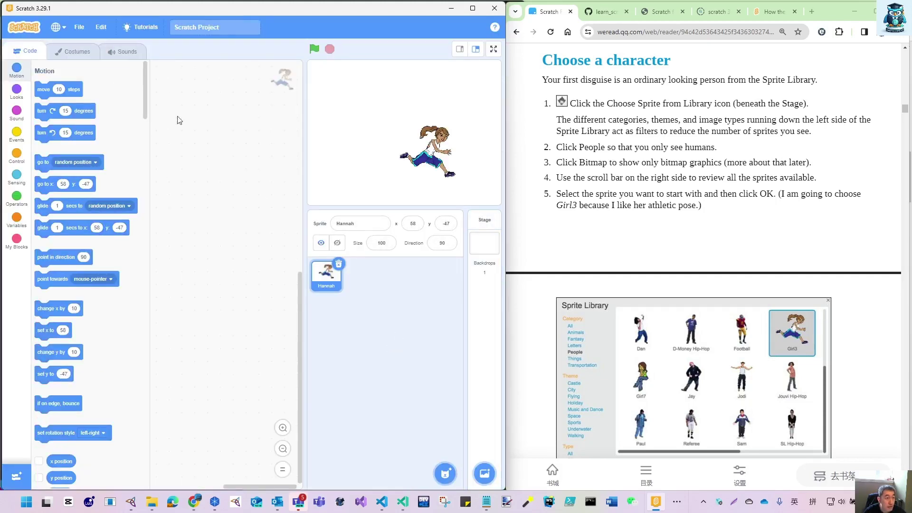
Open Hannah's costumes, compare all three with the book's superhero example, and select the hannah-a running costume.
click(83, 55)
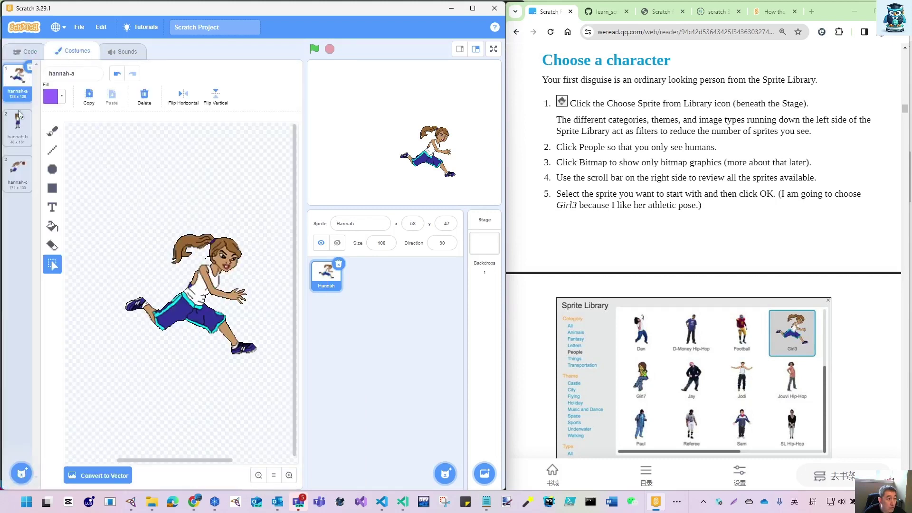
click(18, 130)
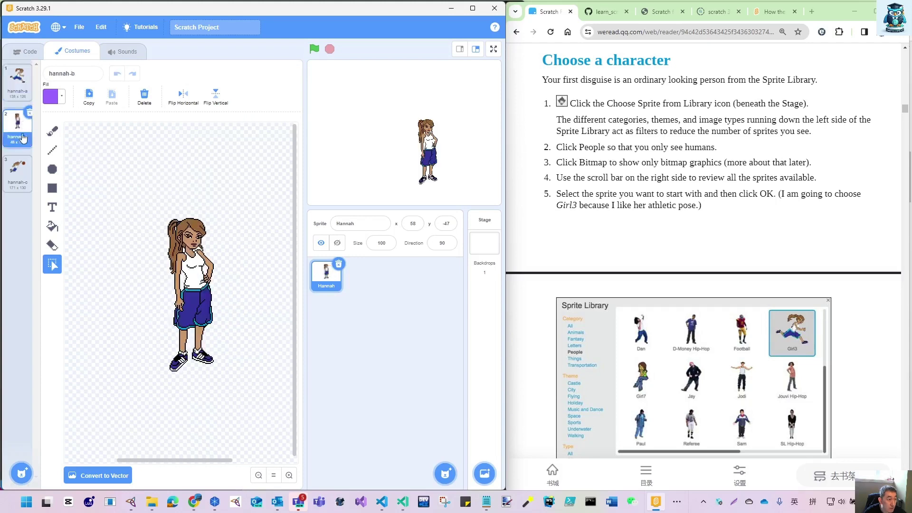
click(13, 80)
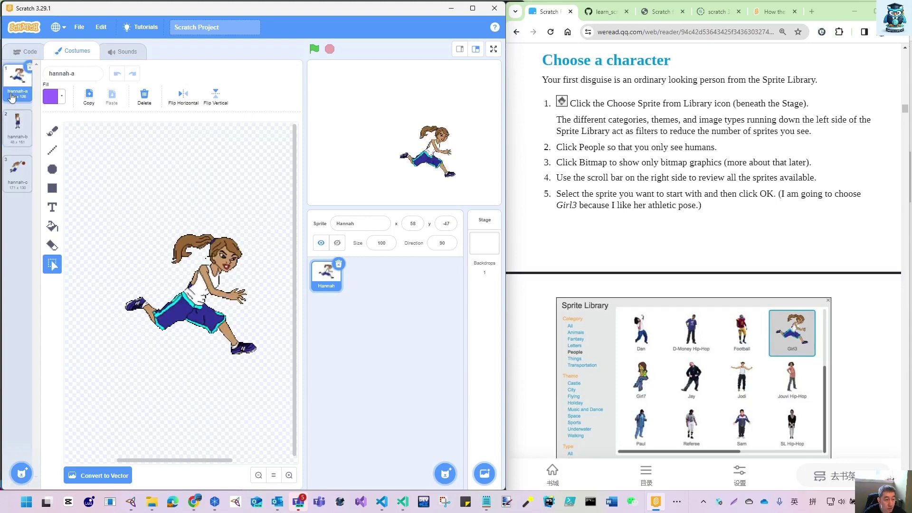
click(15, 138)
click(19, 184)
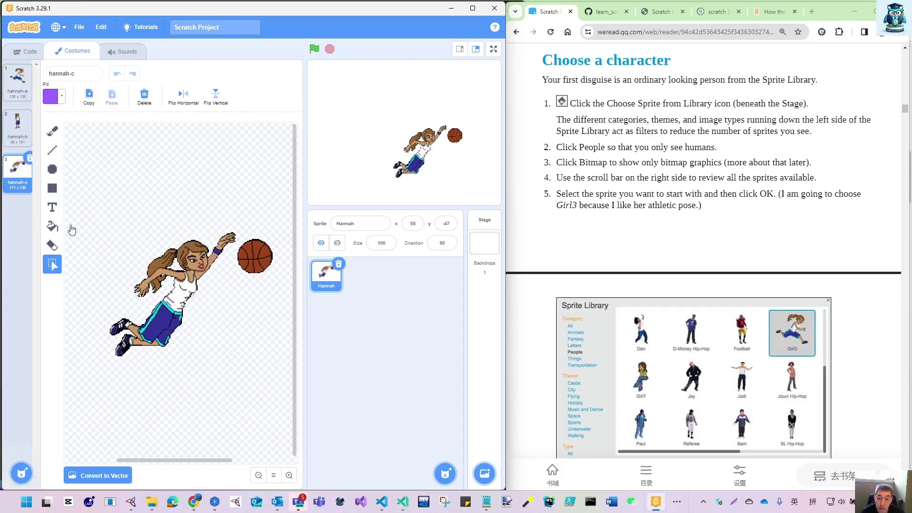
scroll(753, 95, up, 4)
scroll(741, 213, down, 10)
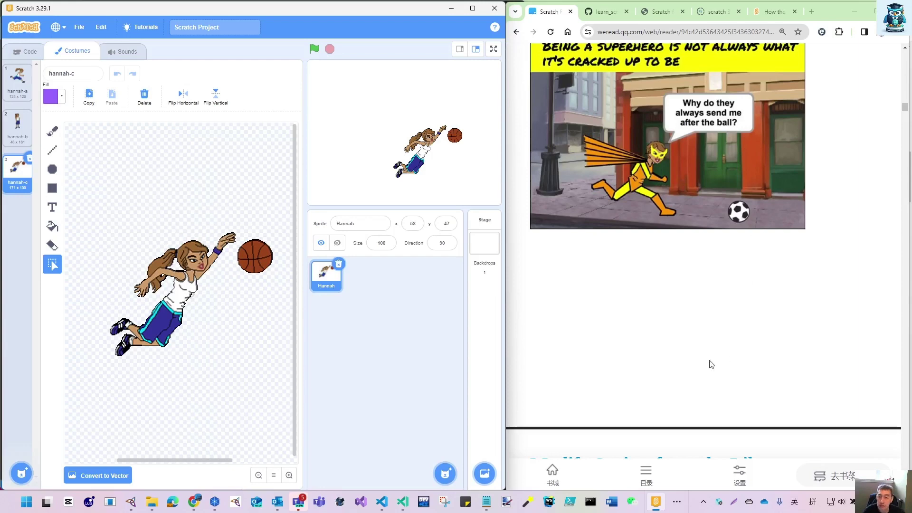
scroll(713, 377, down, 10)
scroll(719, 342, down, 1)
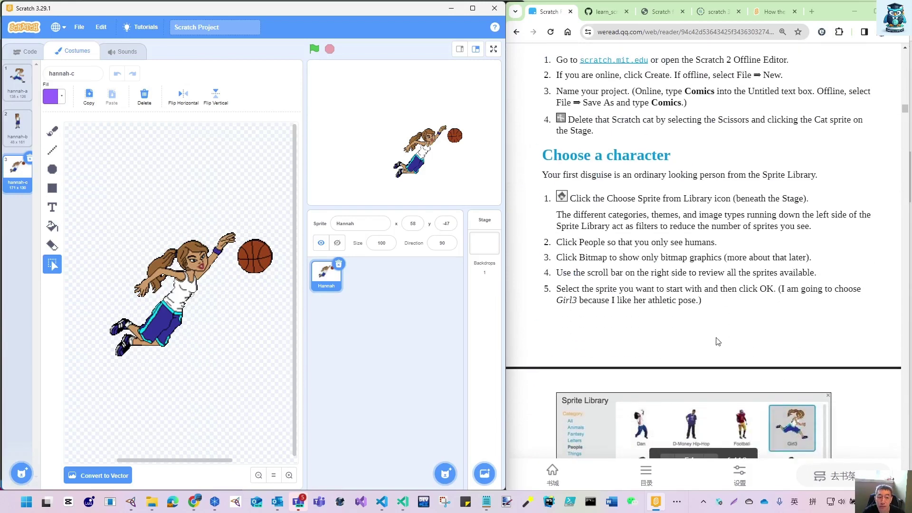
click(18, 77)
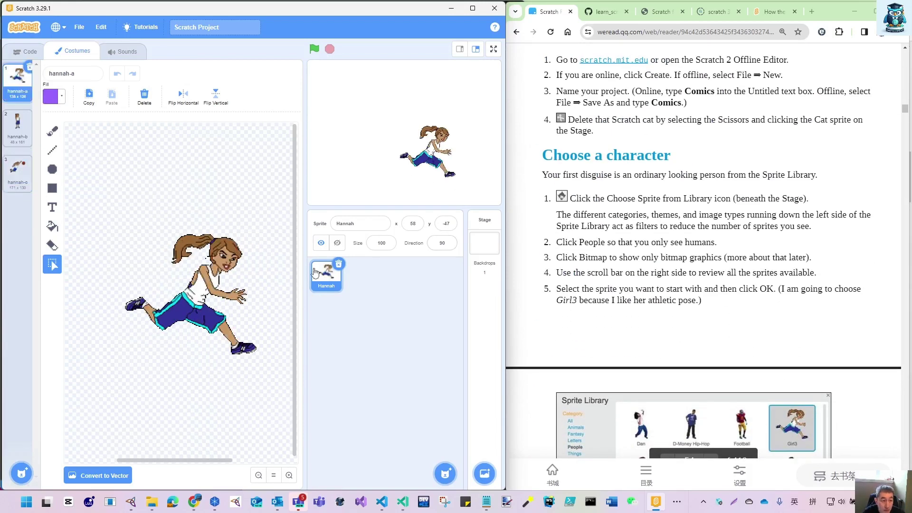
Switch to the small stage layout to enlarge the costume editor, and read the book's instructions for renaming the sprite.
scroll(747, 302, down, 1)
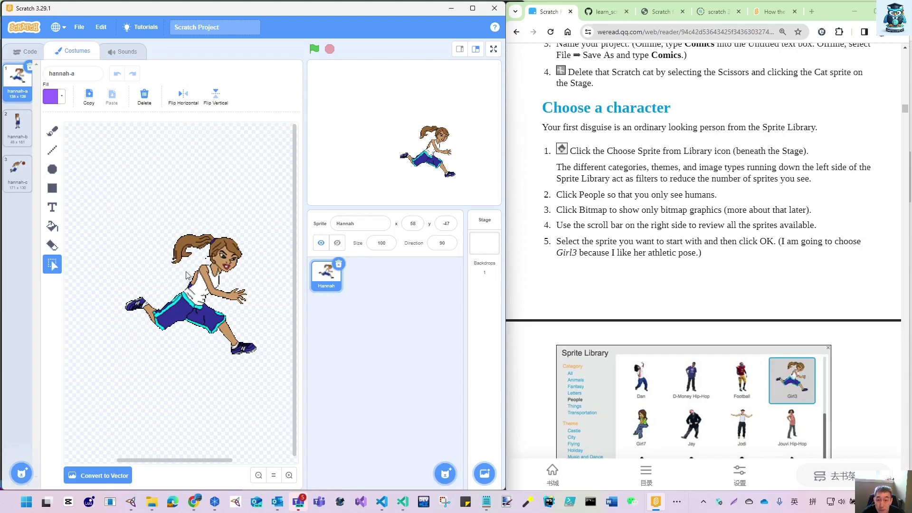
scroll(705, 357, down, 3)
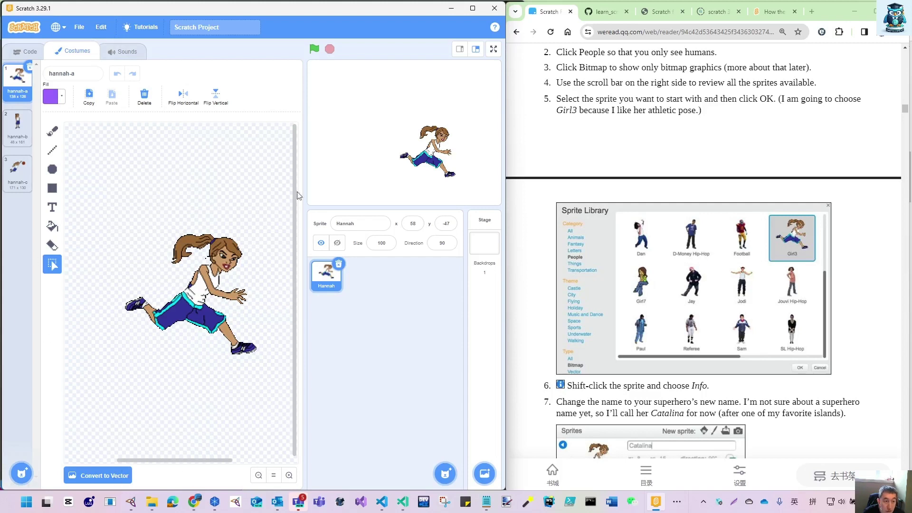
click(459, 49)
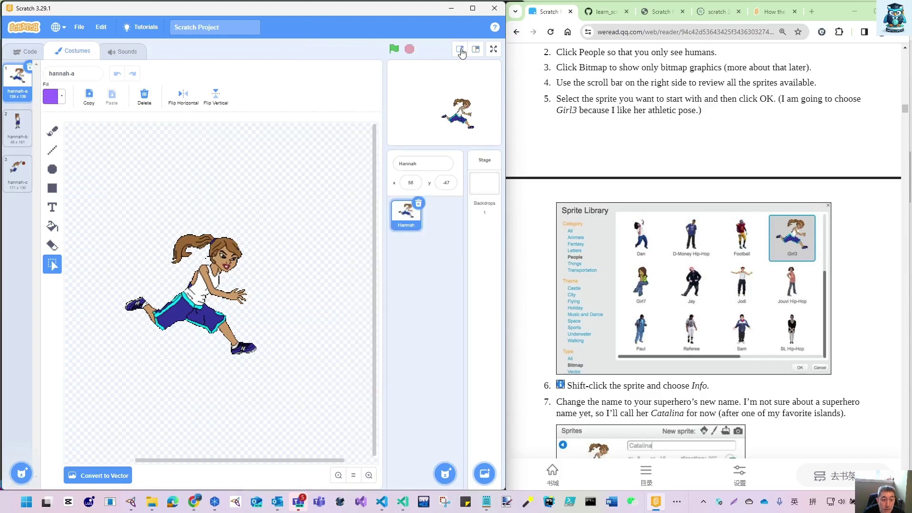
scroll(649, 395, down, 3)
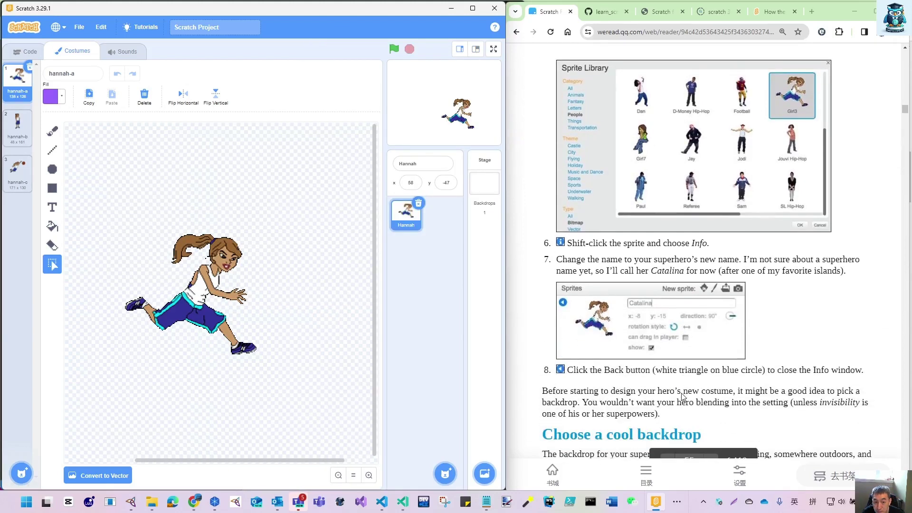
Reread the book's instructions for choosing and renaming the character, and check the Hannah sprite's context options for an Info entry.
scroll(659, 291, up, 5)
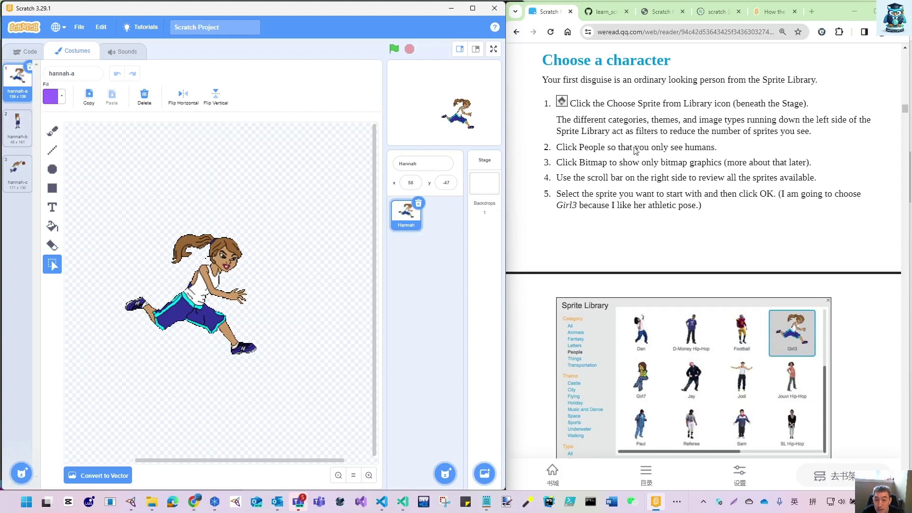
scroll(636, 162, down, 1)
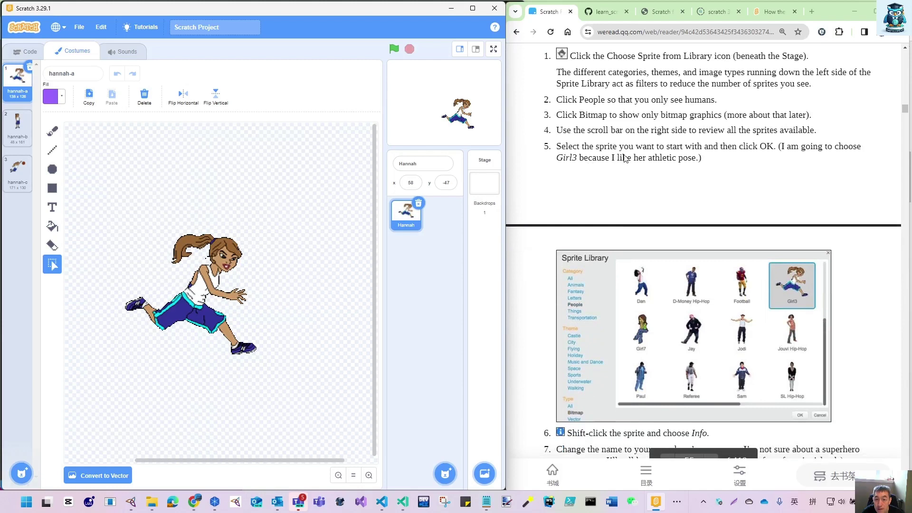
scroll(682, 261, down, 2)
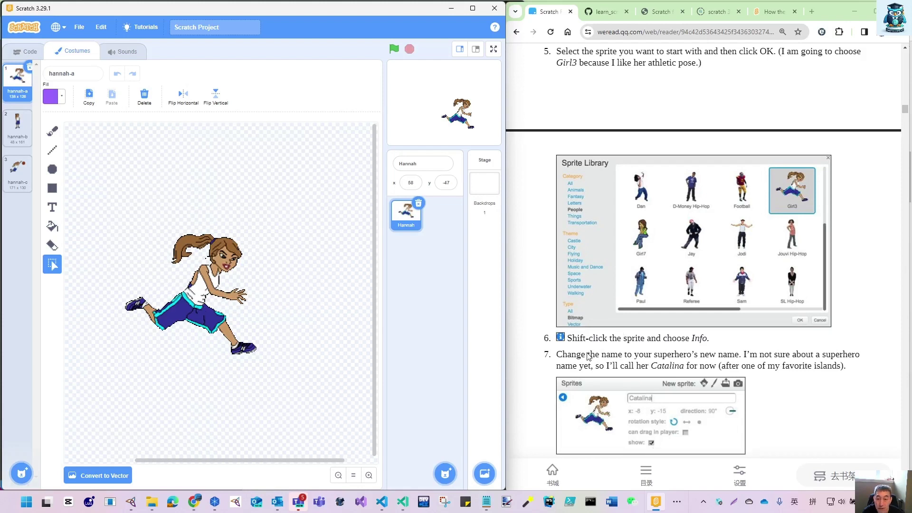
scroll(588, 356, down, 1)
scroll(588, 356, down, 1)
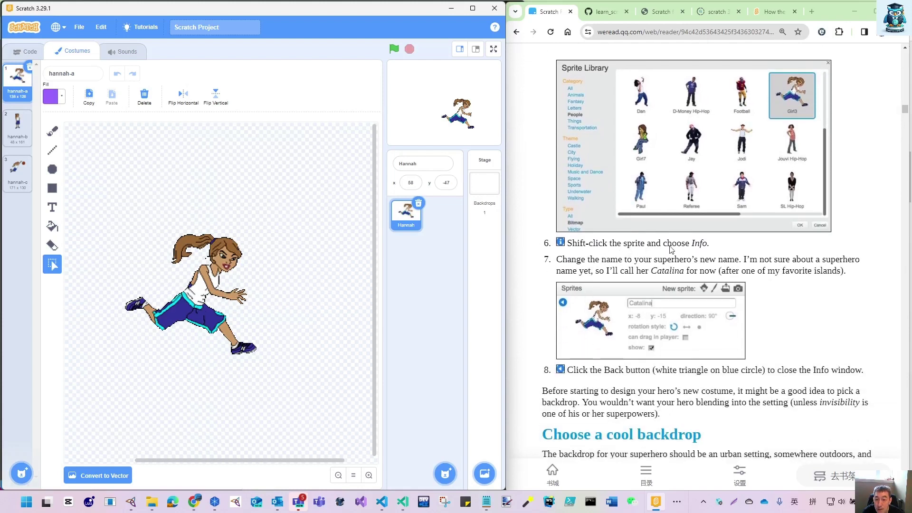
right_click(408, 218)
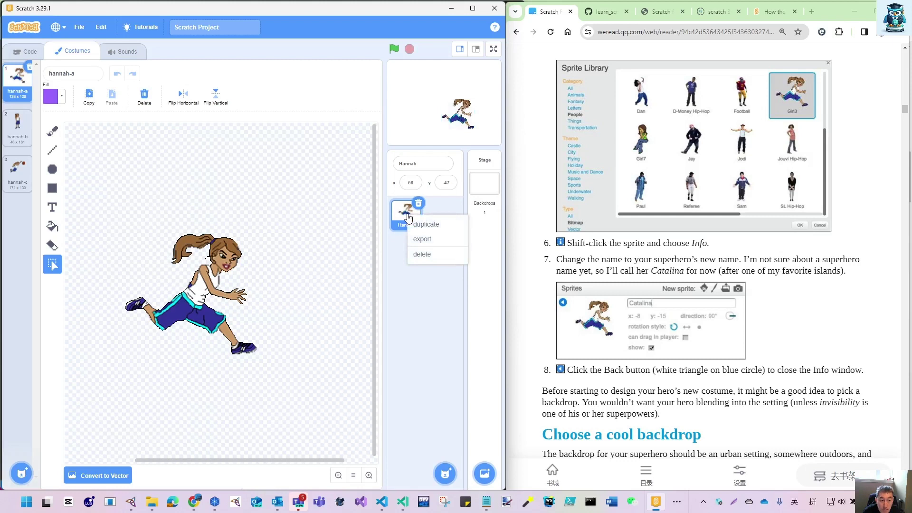
click(406, 218)
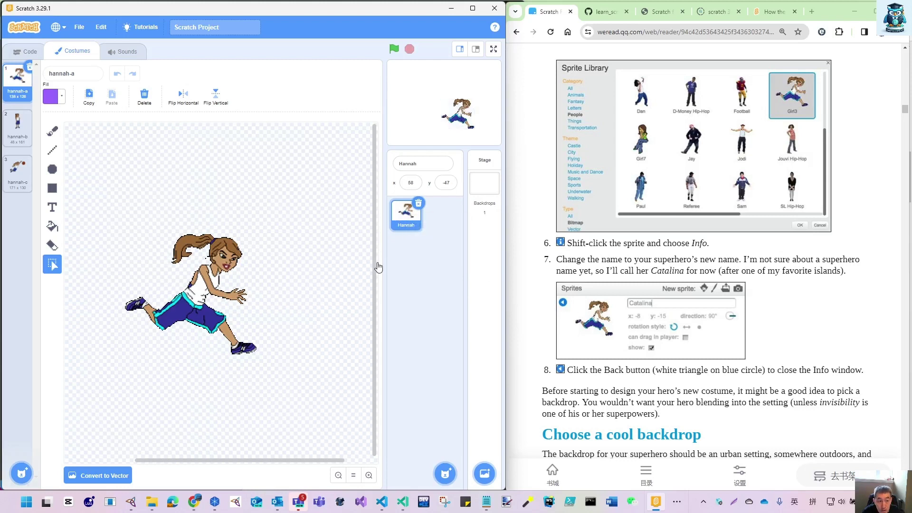
Switch back to the large stage layout and move the Hannah sprite on the stage to about x -96, y 5.
click(477, 50)
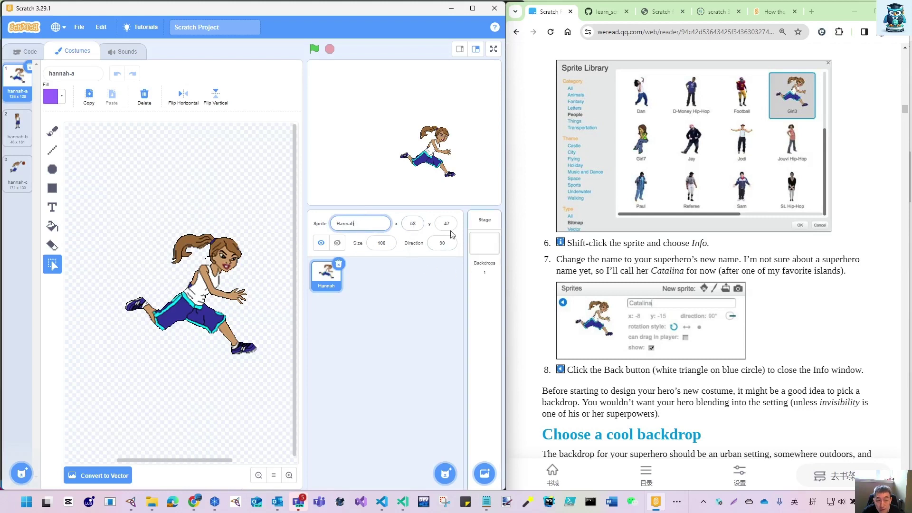
click(425, 149)
mouse_move(437, 141)
mouse_down()
mouse_move(398, 146)
mouse_move(380, 125)
mouse_up()
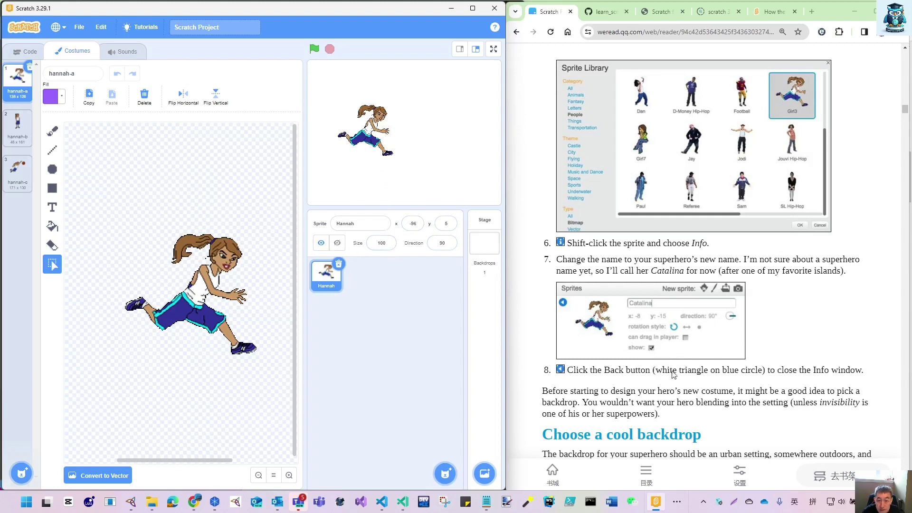
Try hiding the sprite and showing it again, and inspect its direction dial and rotation style options.
click(338, 243)
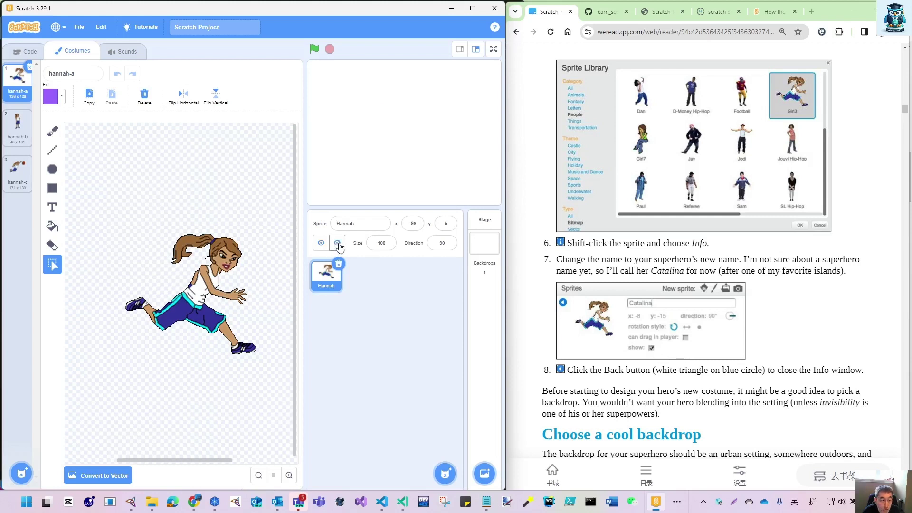
click(321, 243)
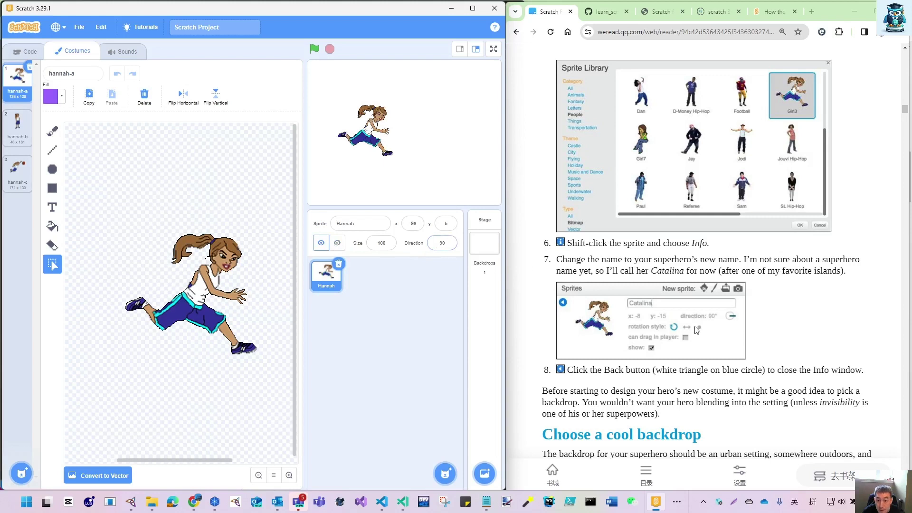
click(448, 242)
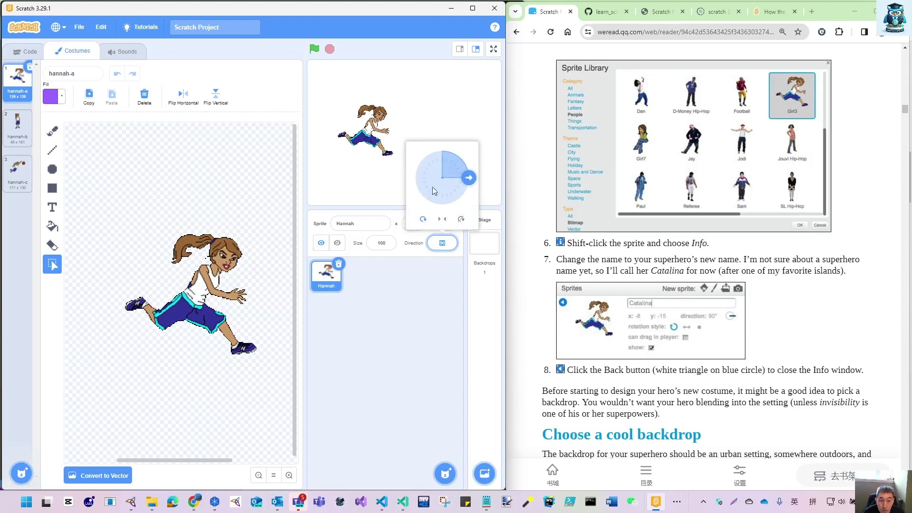
mouse_move(468, 178)
mouse_down()
mouse_move(456, 153)
mouse_move(423, 156)
mouse_move(404, 172)
mouse_move(452, 215)
mouse_move(469, 177)
mouse_up()
click(418, 320)
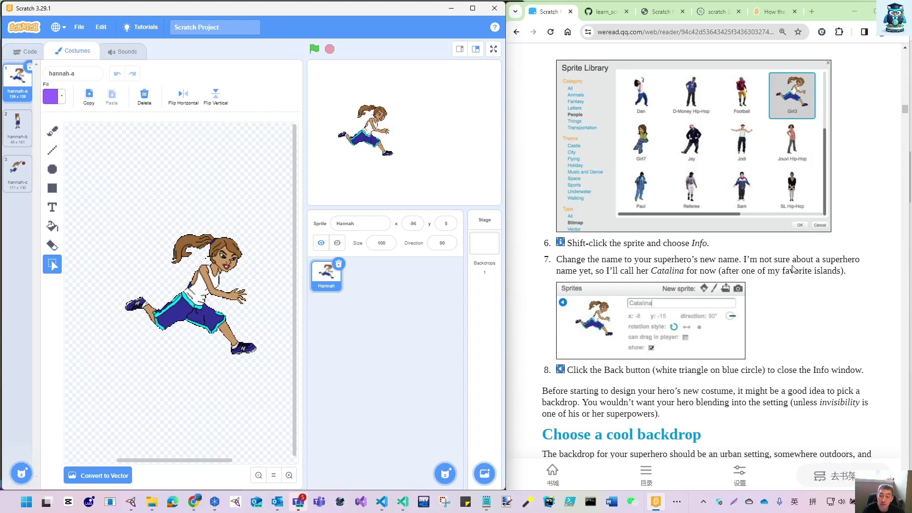
Rename the Hannah sprite as Catalina.
click(351, 223)
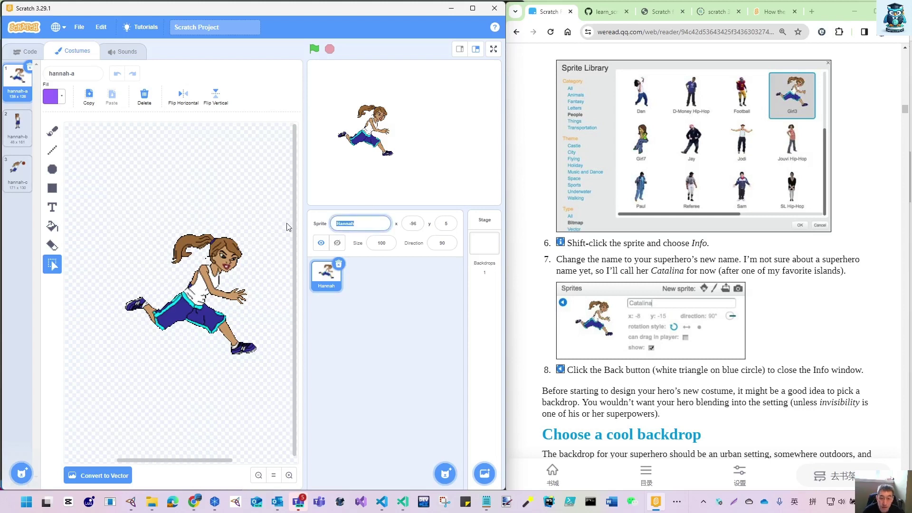
text(Catali)
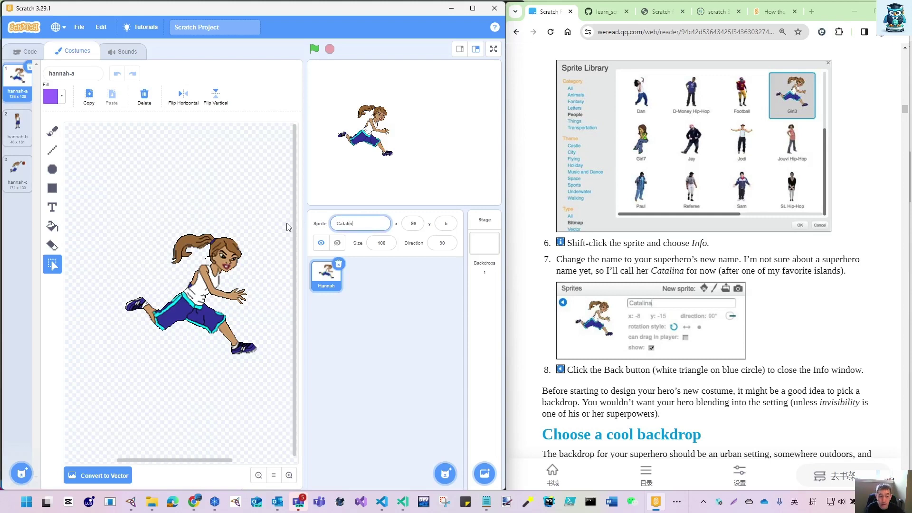
key(Return)
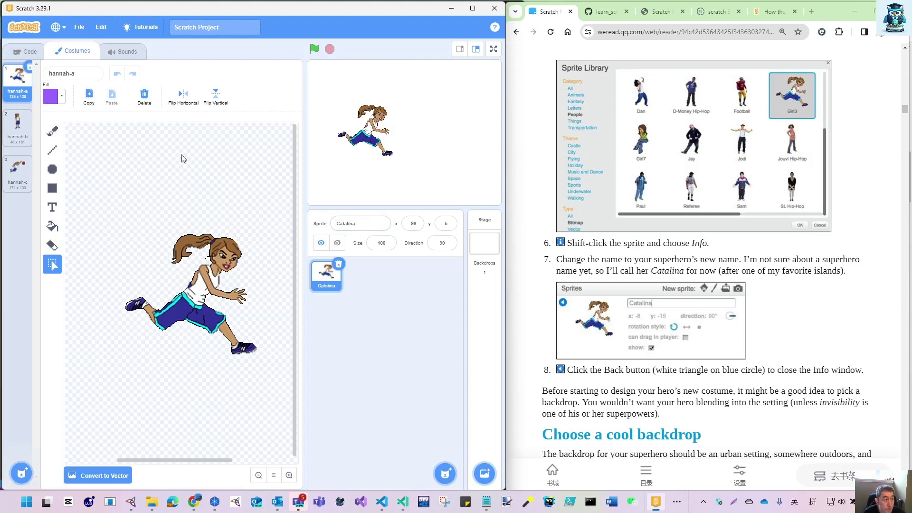
Preview the hannah-b and hannah-c costumes under the sprite's new name, and return to hannah-a.
click(21, 126)
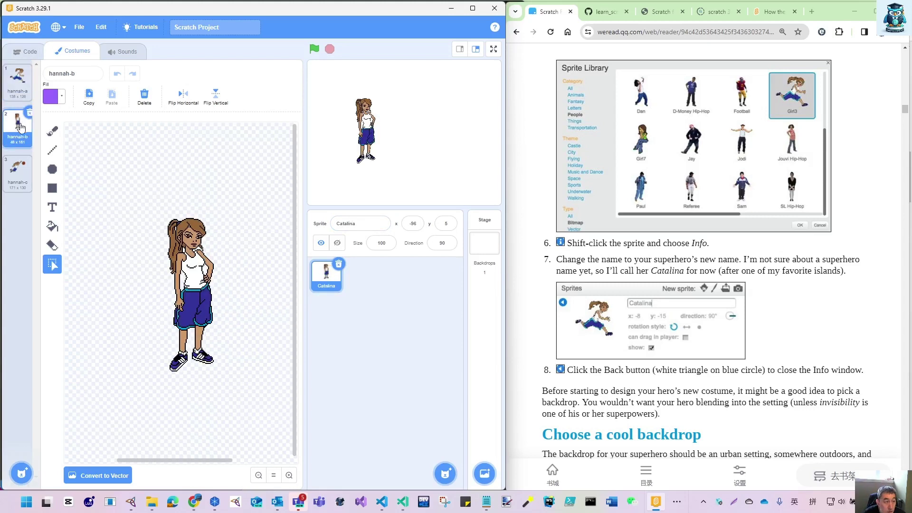
click(21, 167)
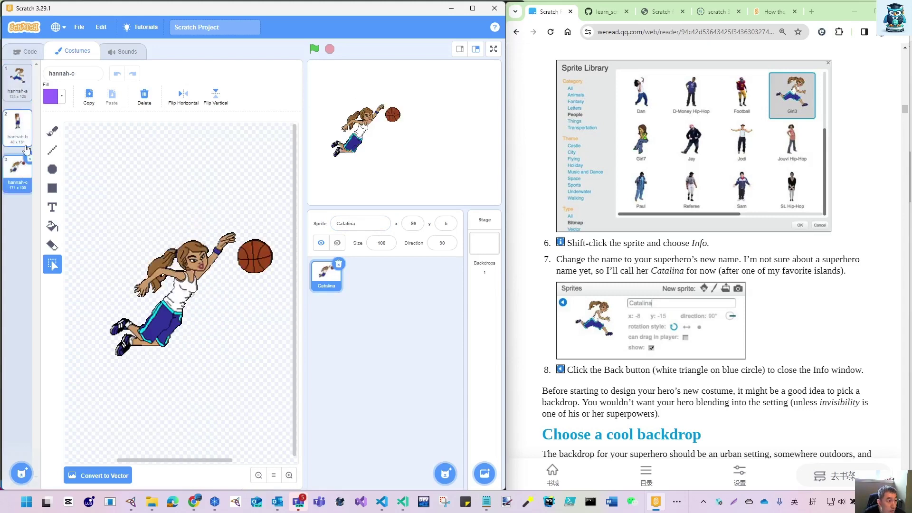
click(22, 135)
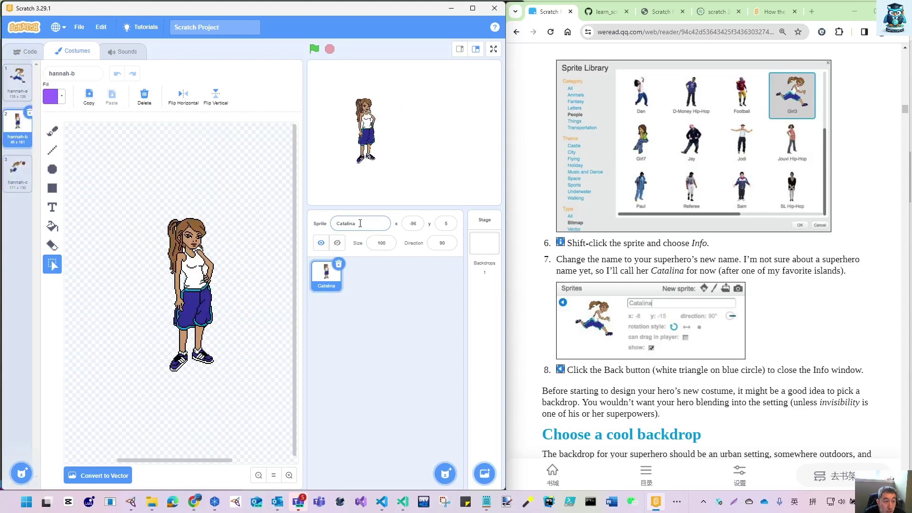
click(18, 79)
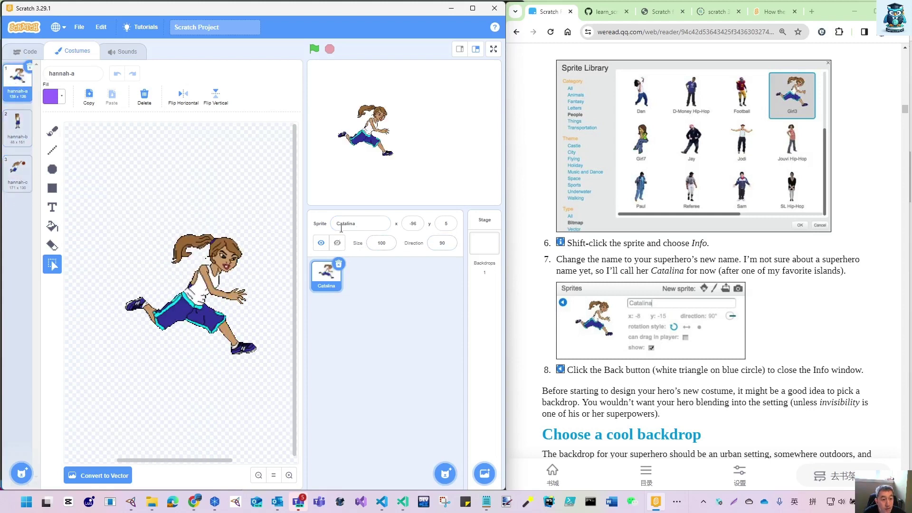
Follow the book's Choose a cool backdrop instructions by adding the Night City backdrop from the Outdoors category.
scroll(687, 377, down, 1)
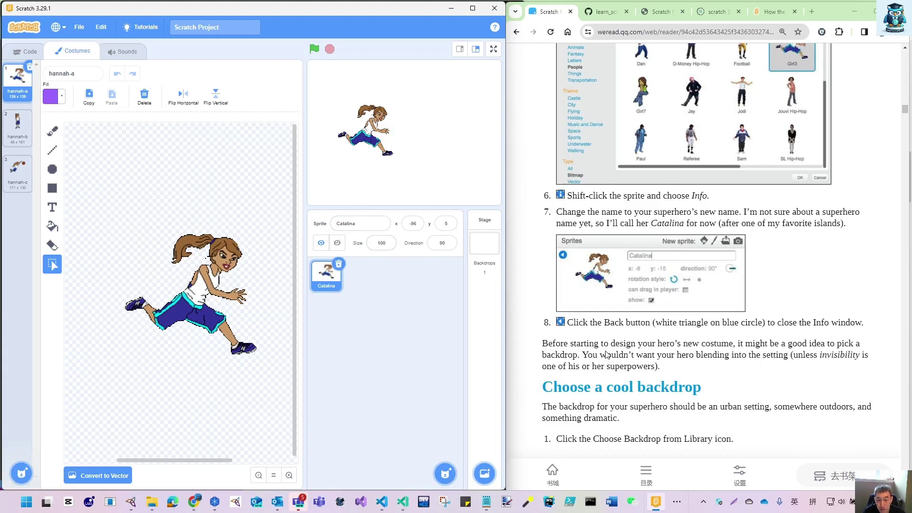
scroll(589, 304, down, 3)
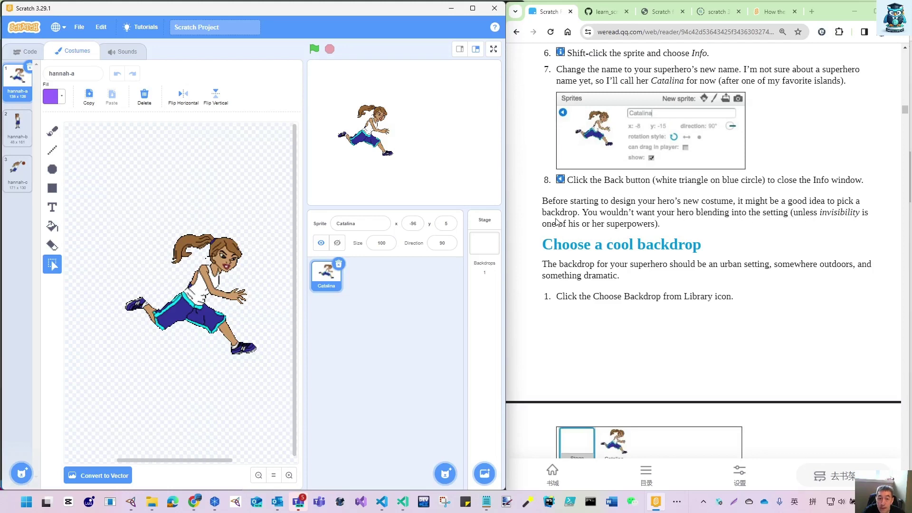
scroll(619, 239, down, 3)
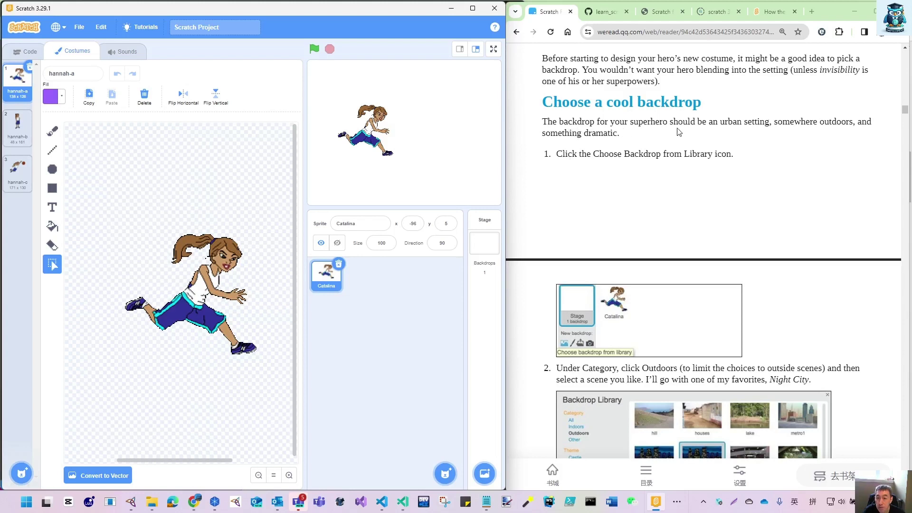
scroll(746, 218, down, 2)
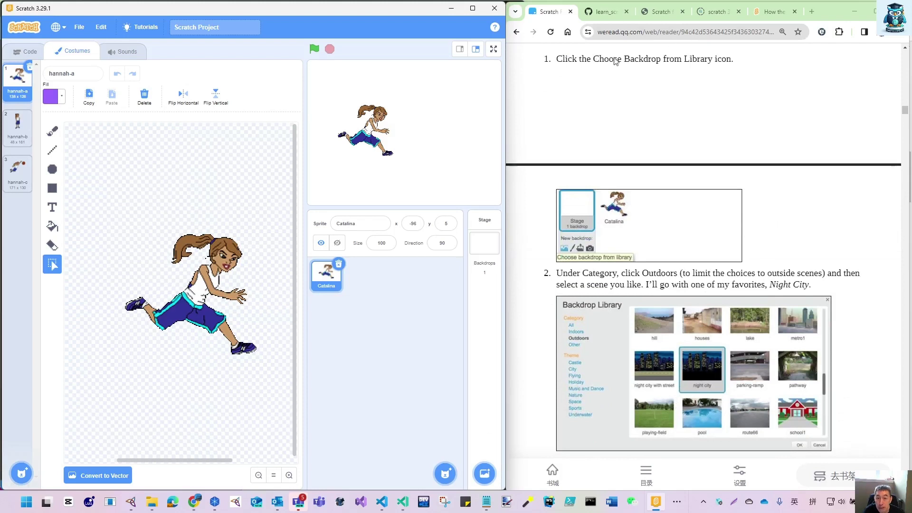
mouse_move(484, 472)
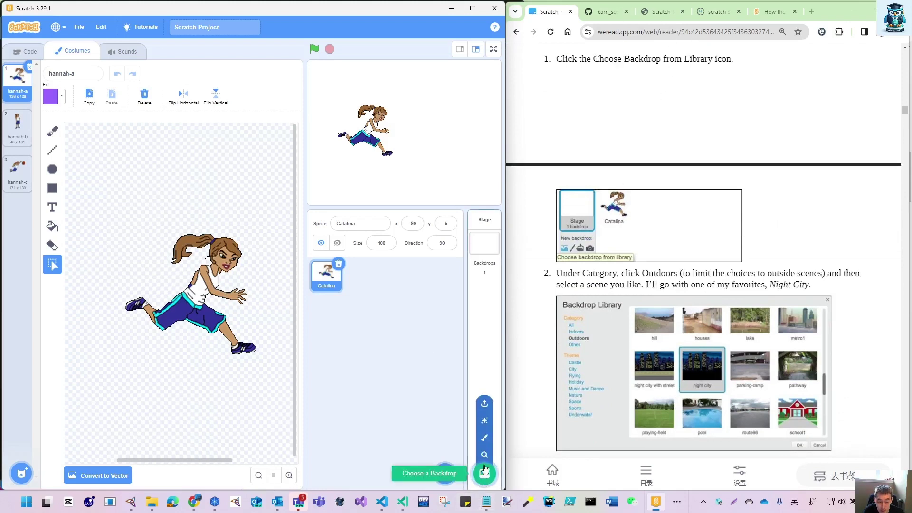
click(484, 455)
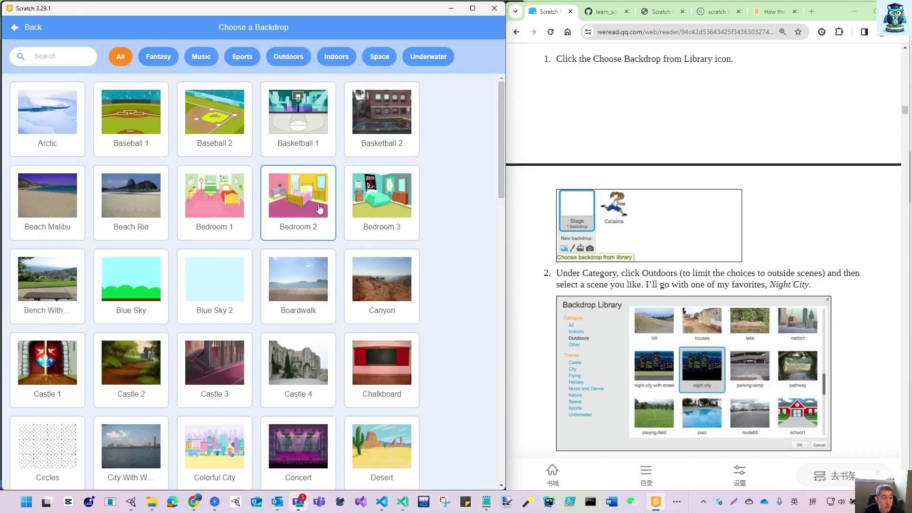
click(292, 57)
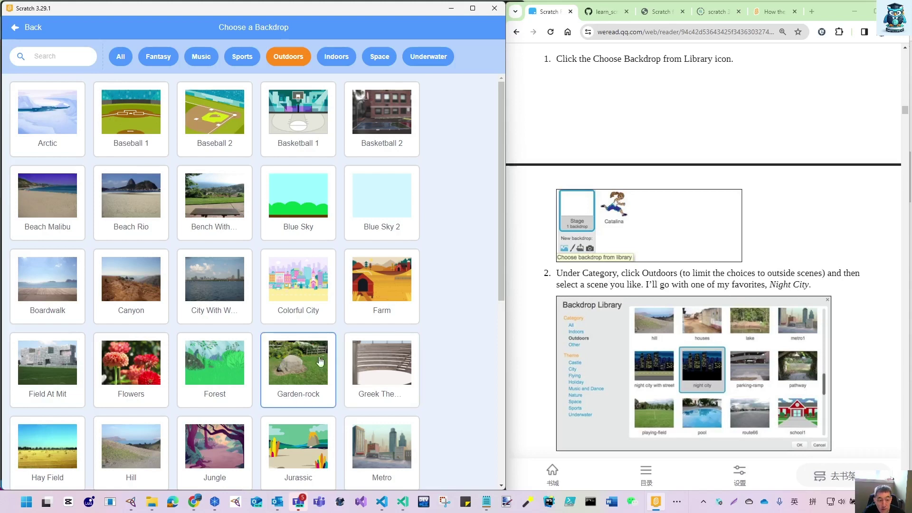
scroll(214, 278, down, 5)
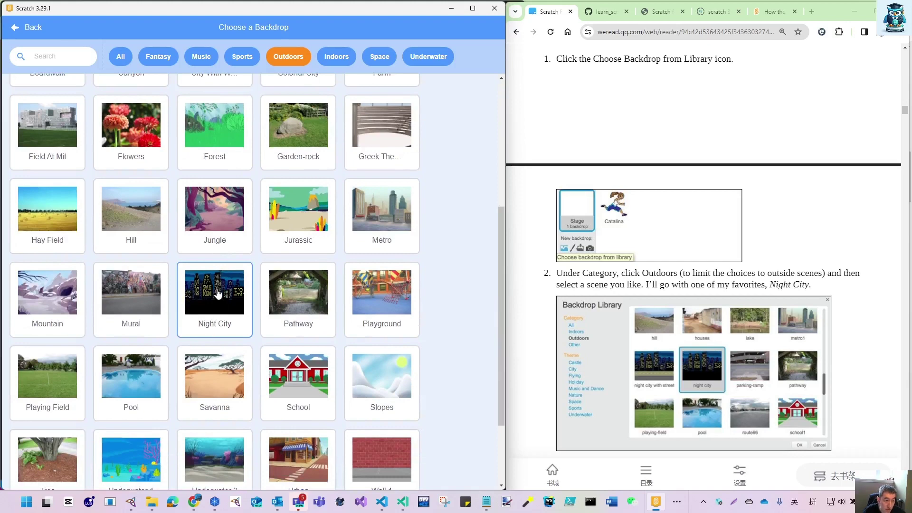
click(218, 295)
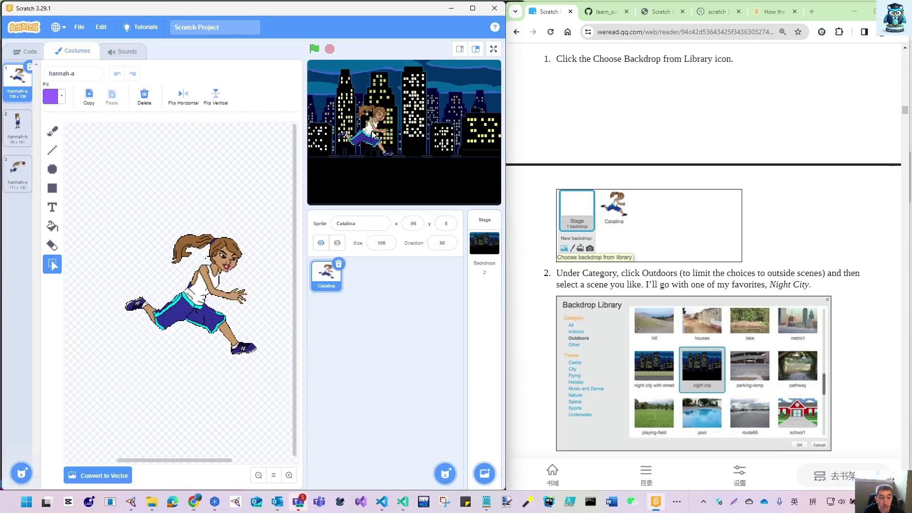
Place Catalina lower on the stage at about x -67, y -60, and read on to the book's Modify Scratch Characters section.
scroll(750, 368, down, 5)
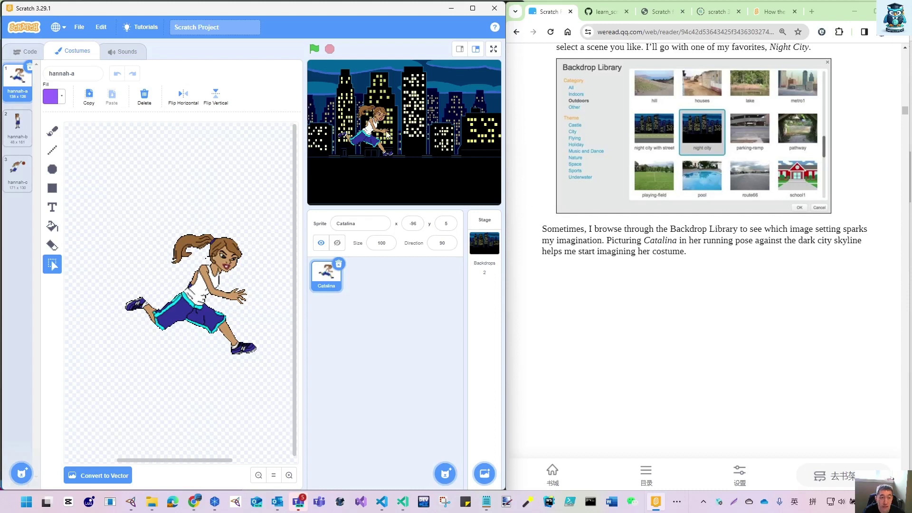
drag(370, 133, 380, 160)
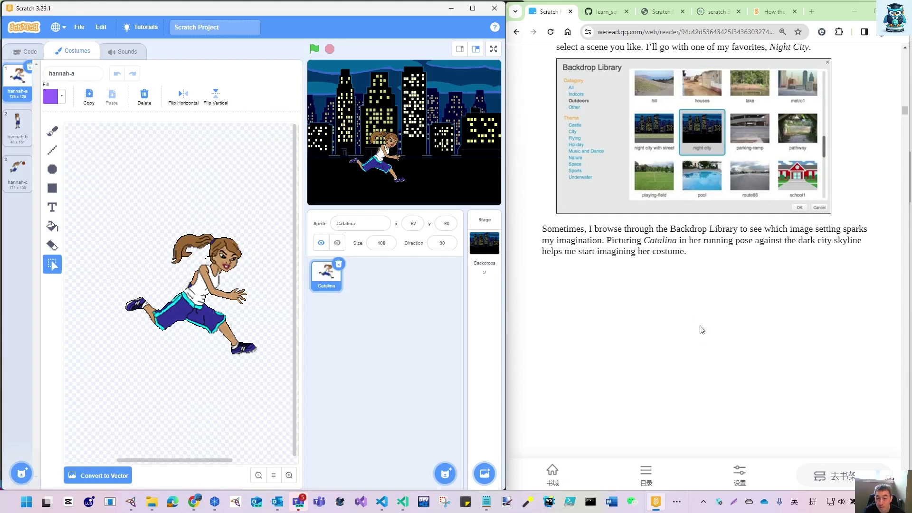
scroll(700, 327, down, 5)
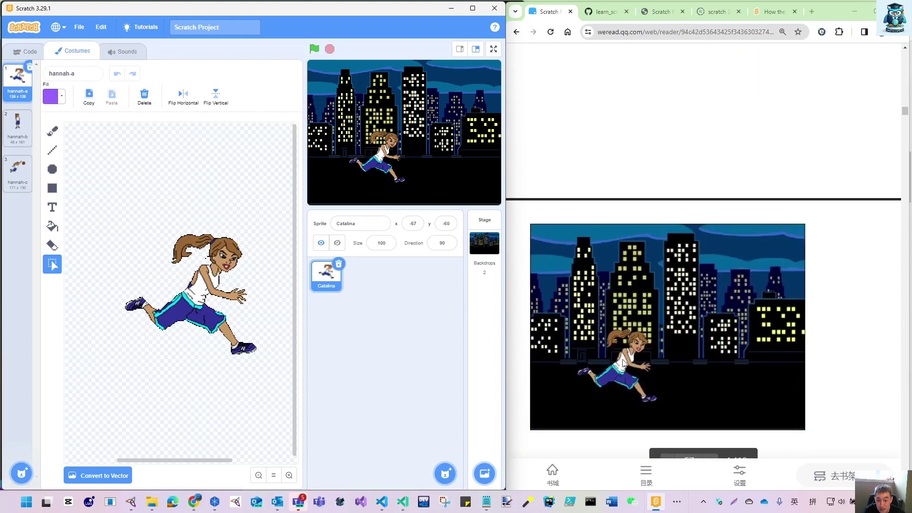
scroll(616, 339, down, 5)
scroll(615, 341, down, 2)
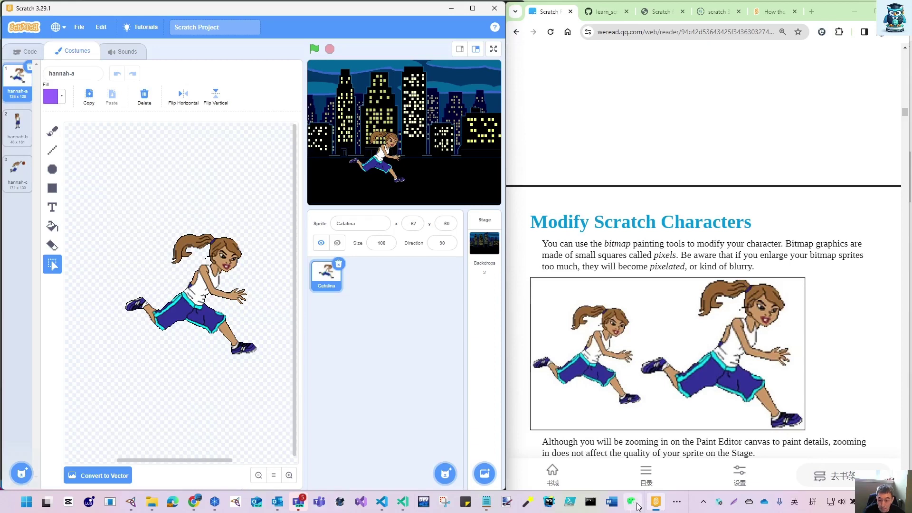
Switch to the Freeplane mind map and expand the 02-01 Modify Sprites from the Library topic to review its subtopics.
click(679, 502)
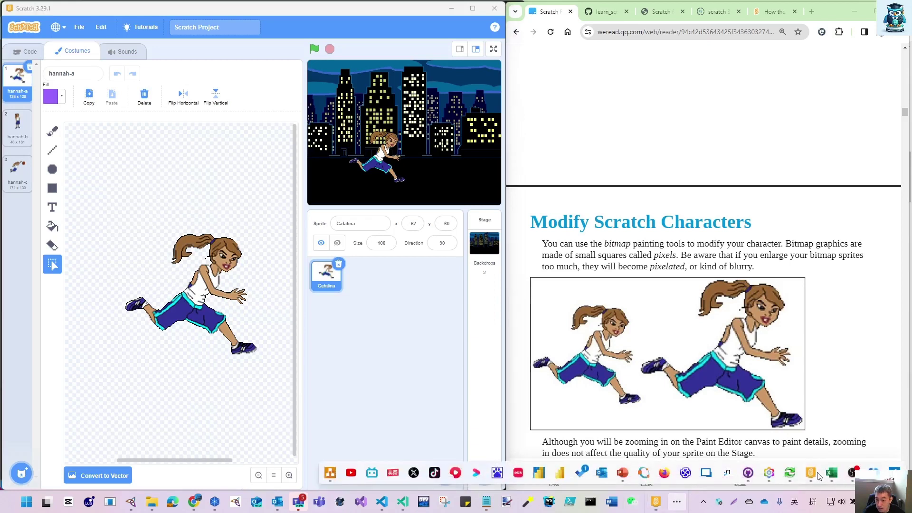
click(773, 480)
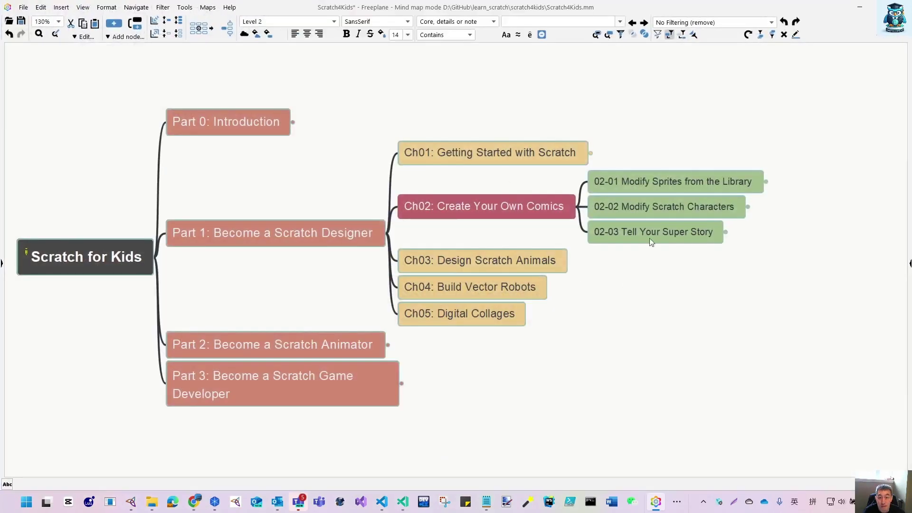
click(766, 181)
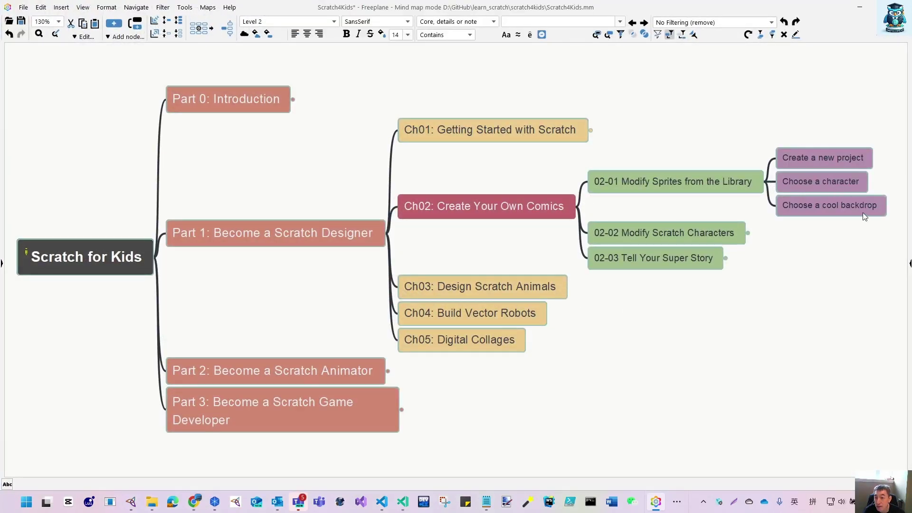
click(862, 13)
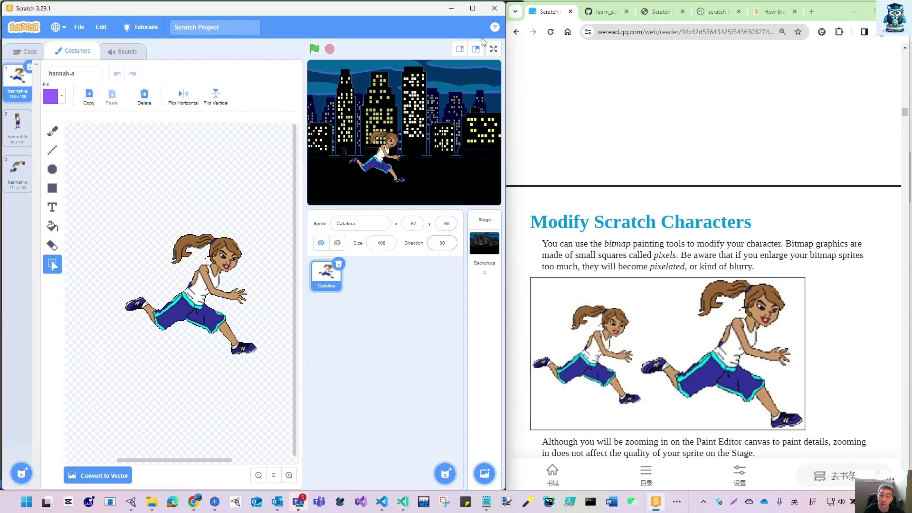
Review the 02-02 Modify Scratch Characters subtopics in the Freeplane mind map with 02-01 collapsed, and return to Scratch and the book.
scroll(518, 442, down, 3)
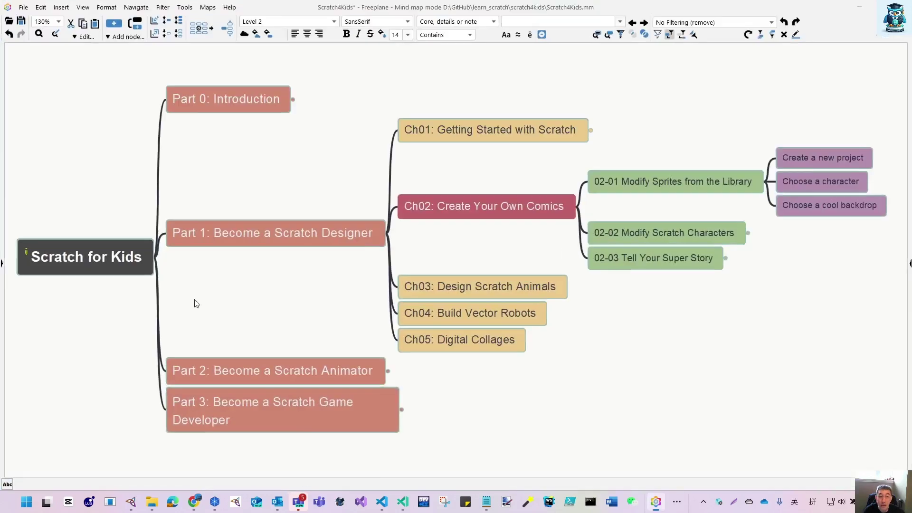
click(747, 233)
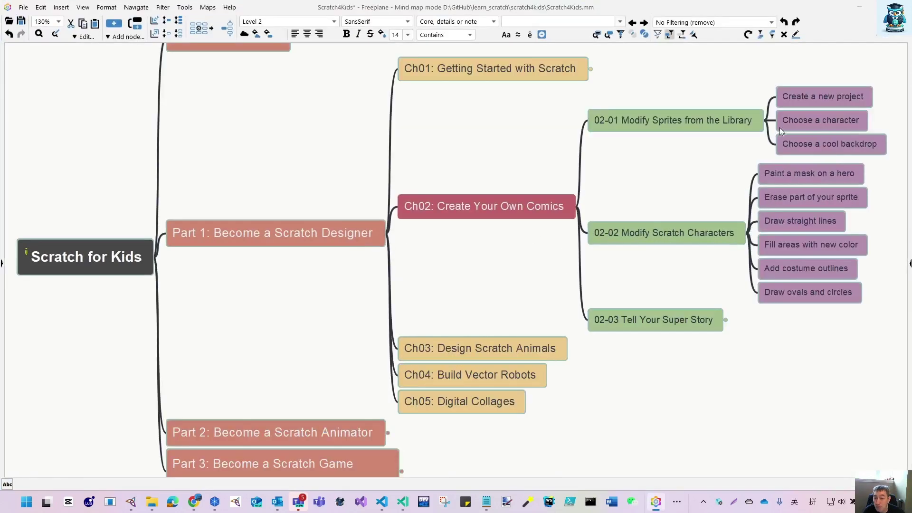
click(767, 121)
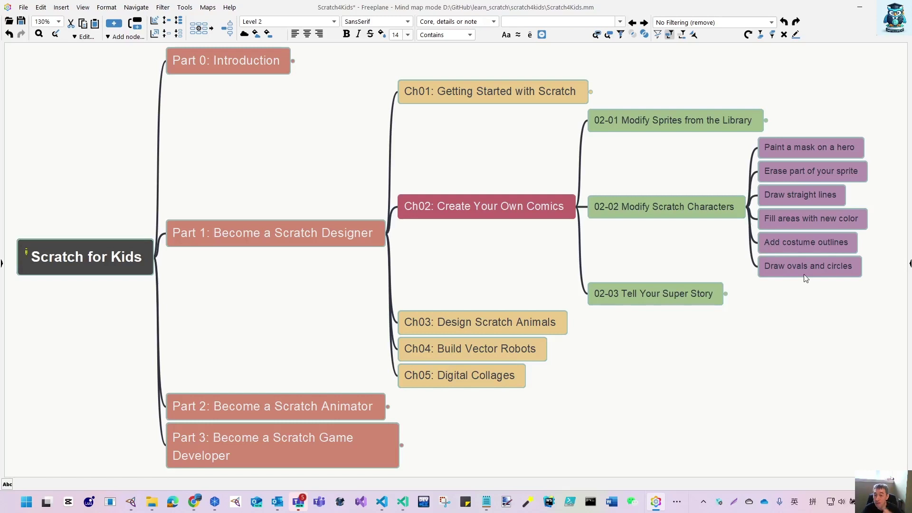
click(861, 9)
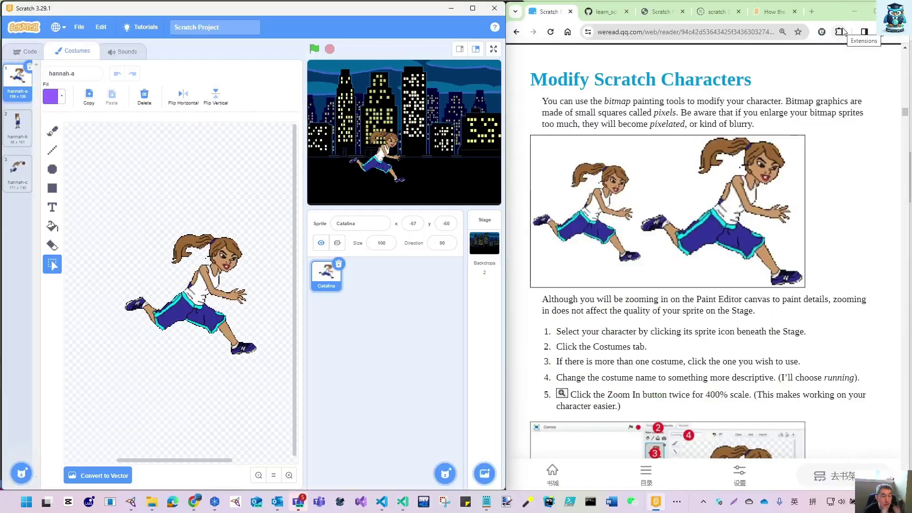